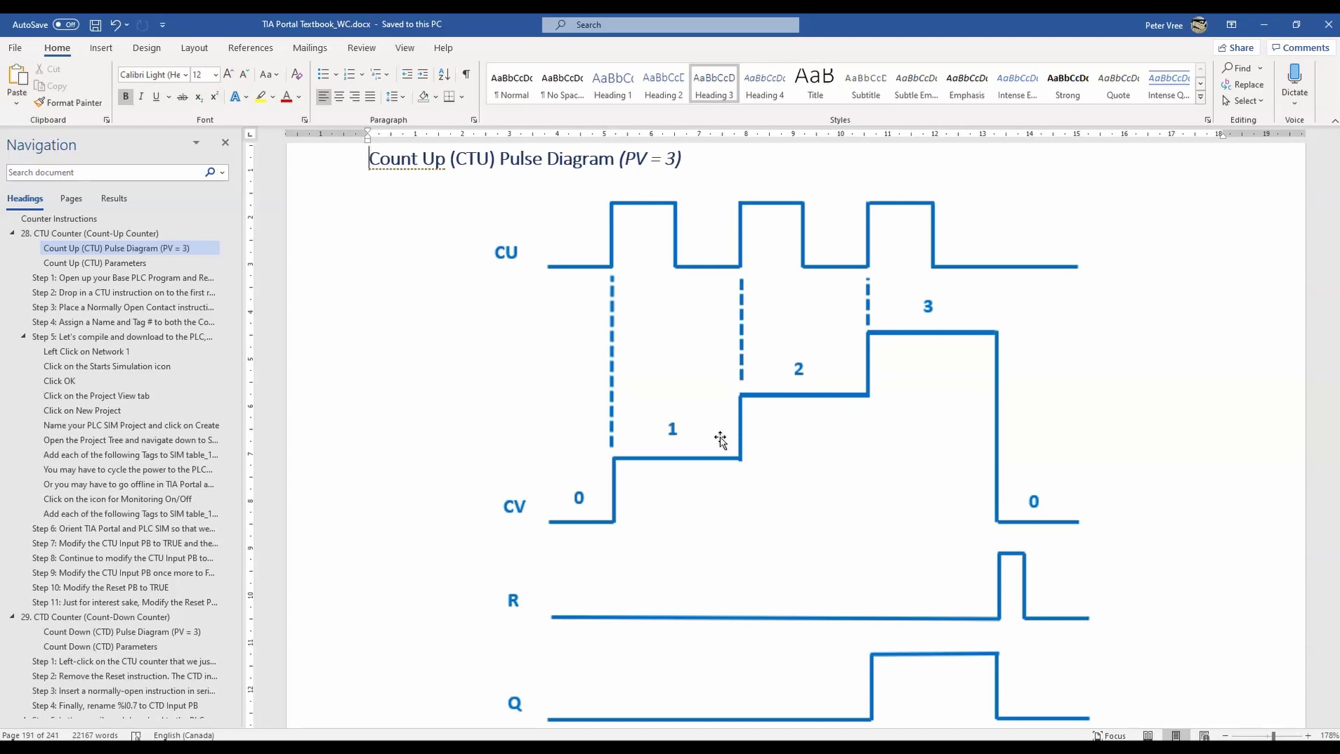
Switch from the Word textbook to the CTUD Pulse Chart.xlsx workbook in Excel.
click(377, 750)
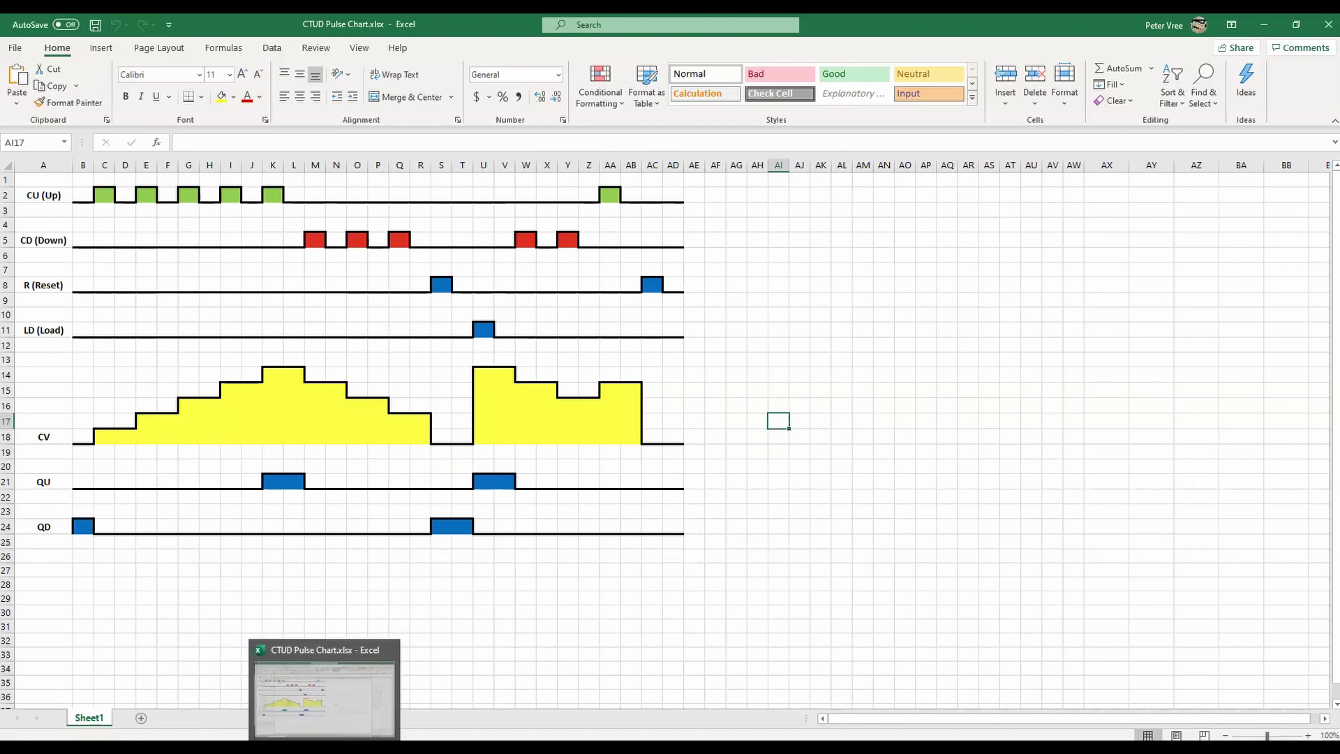
click(279, 747)
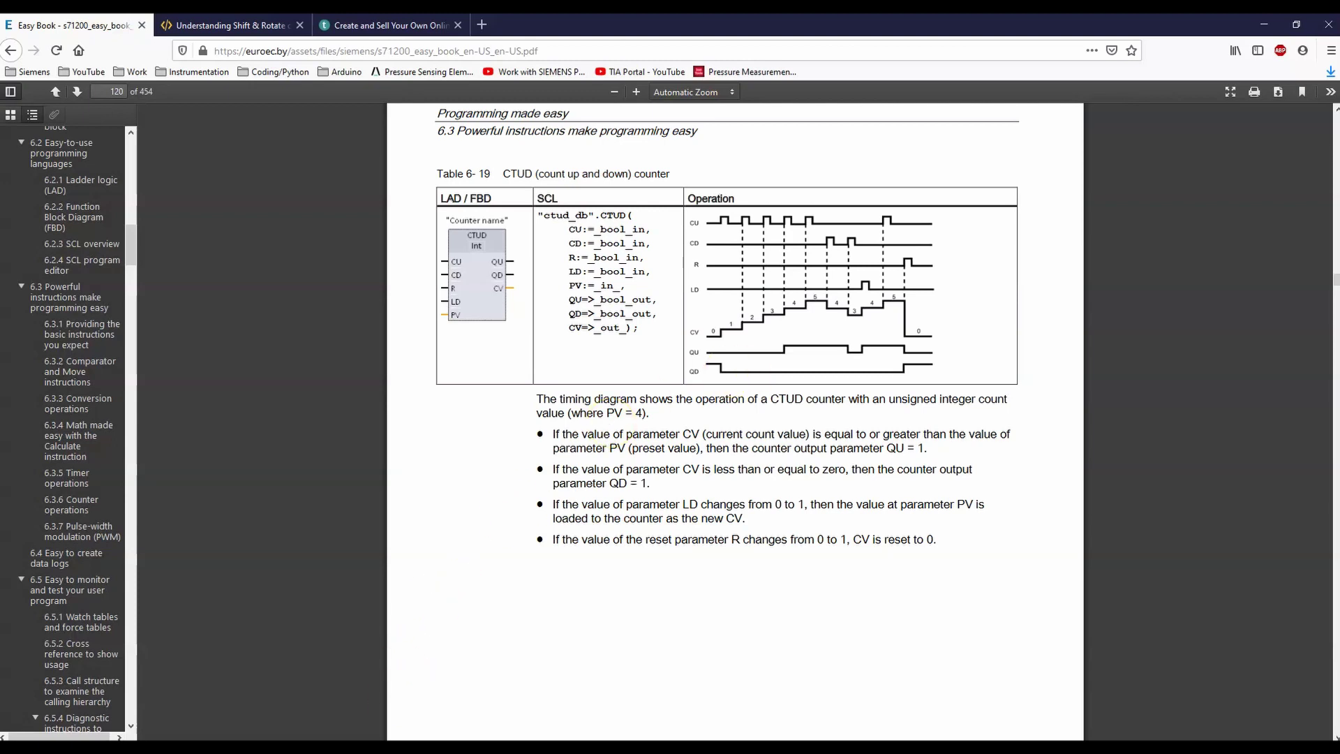
click(387, 698)
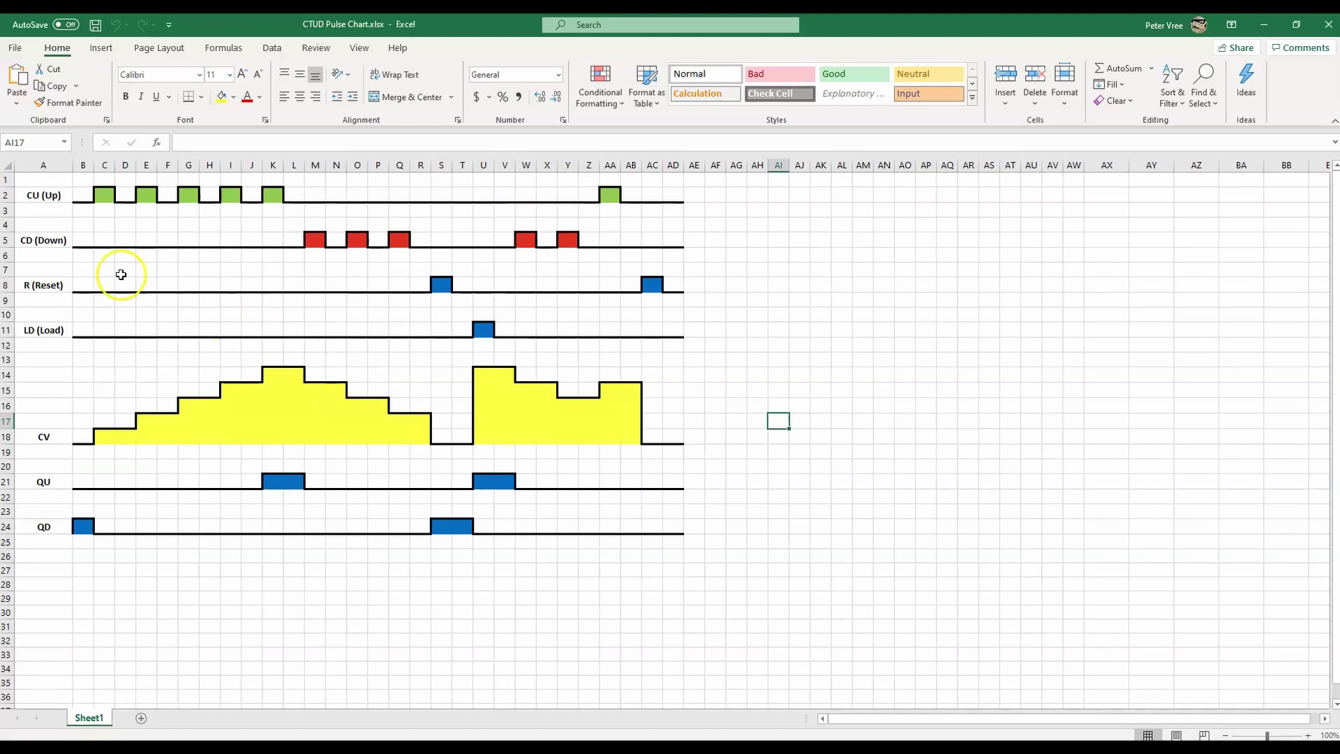
click(45, 194)
click(48, 241)
click(49, 289)
click(48, 329)
click(52, 434)
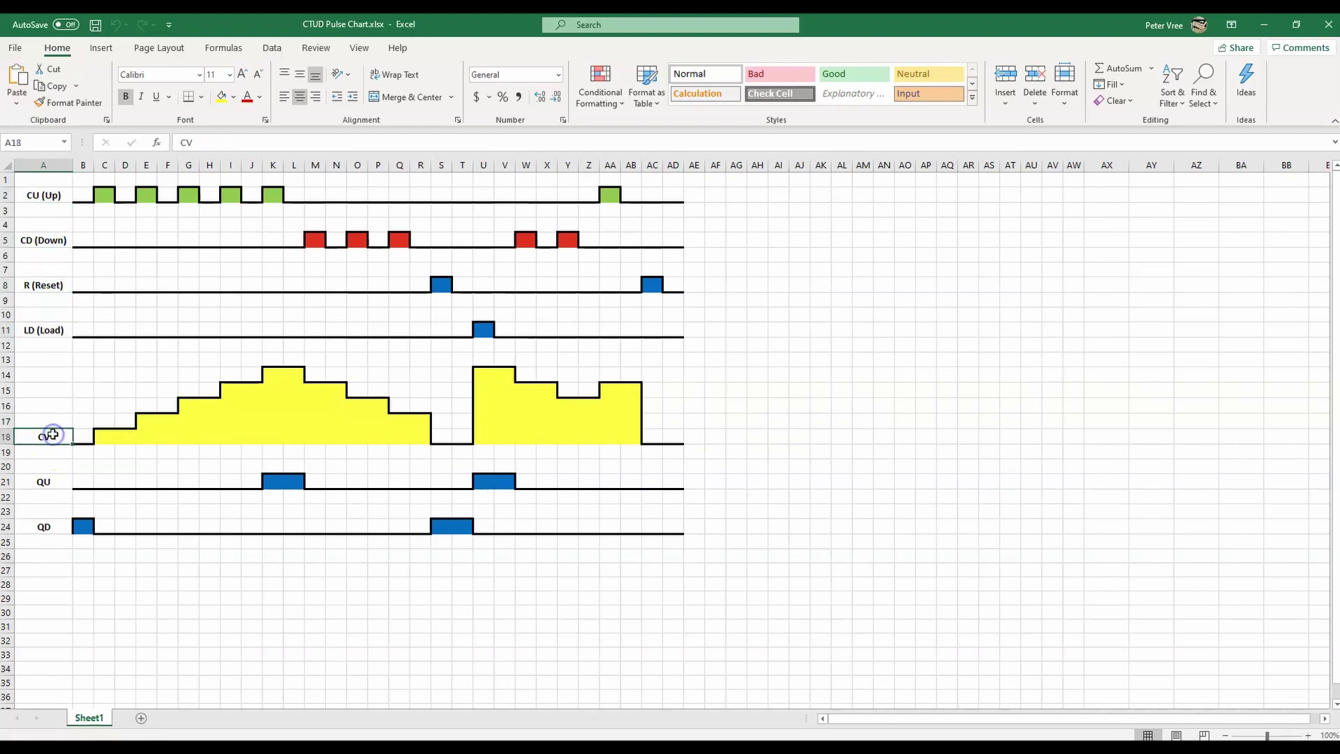
click(47, 481)
click(51, 526)
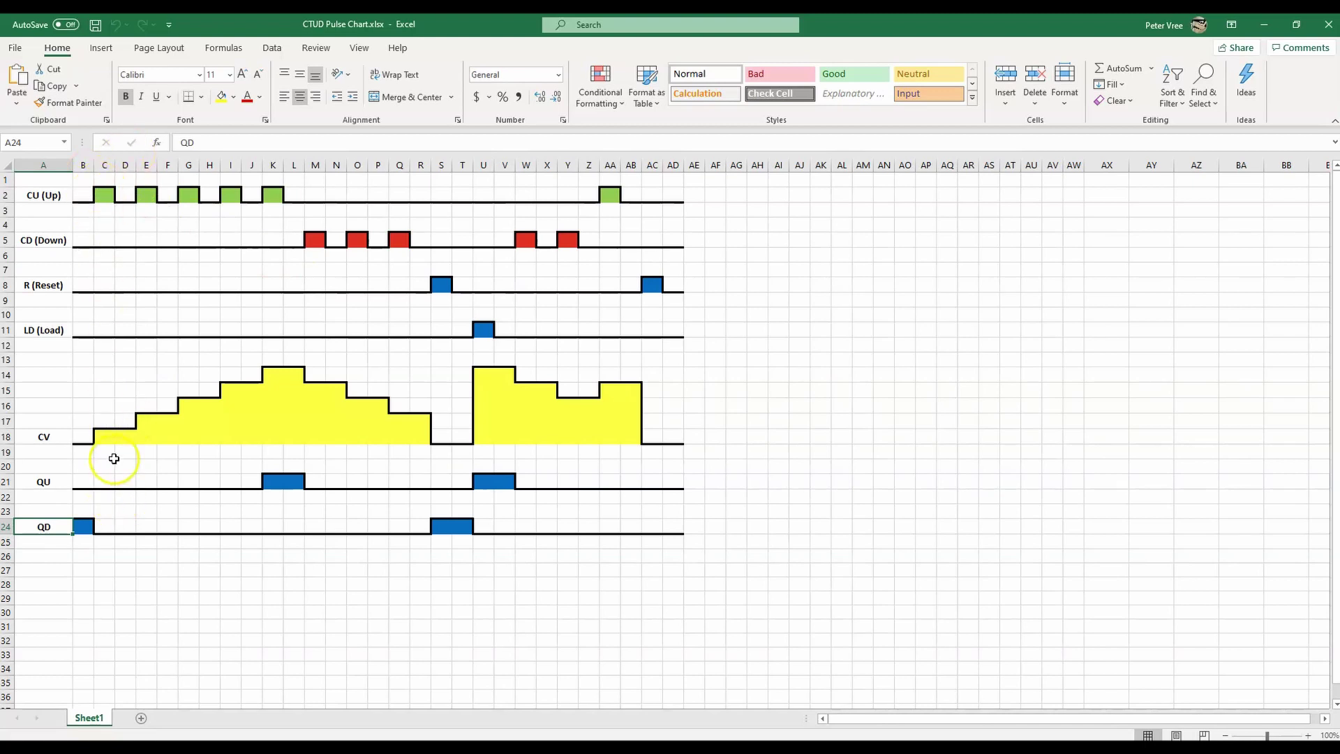
click(83, 200)
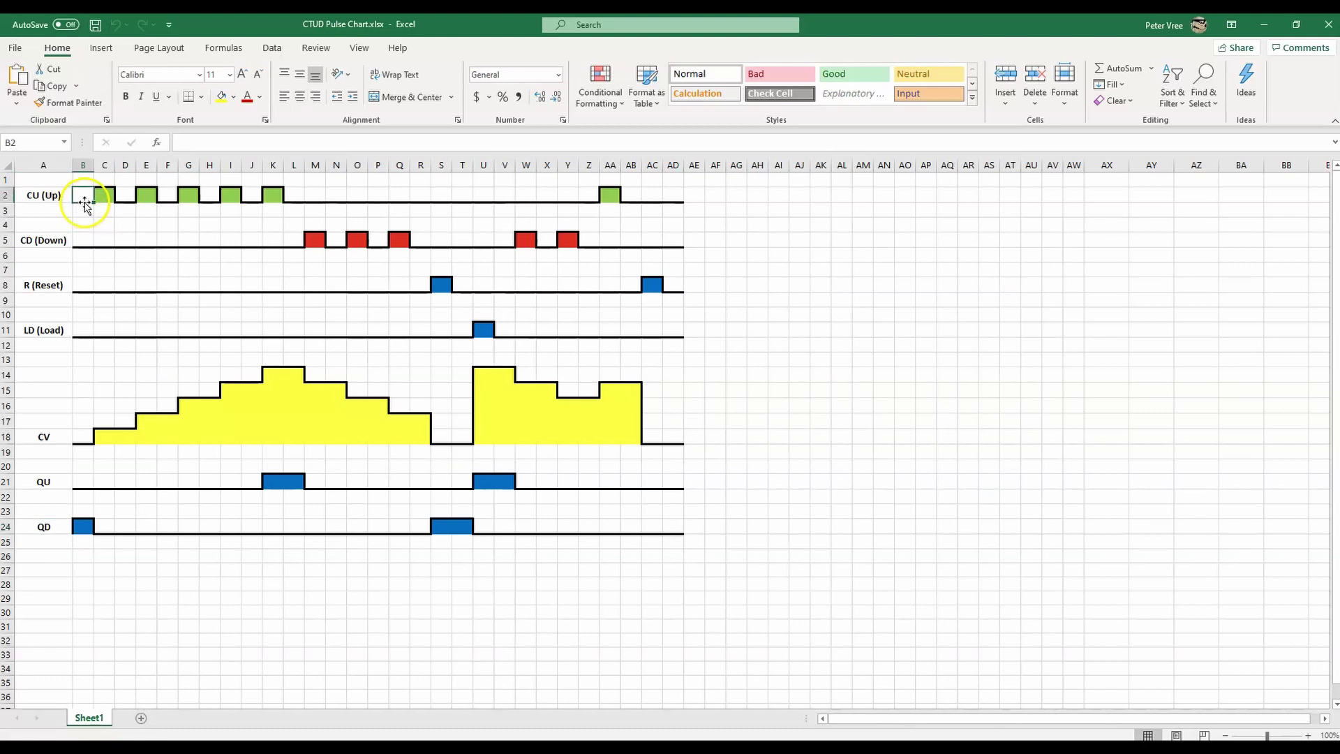
click(91, 212)
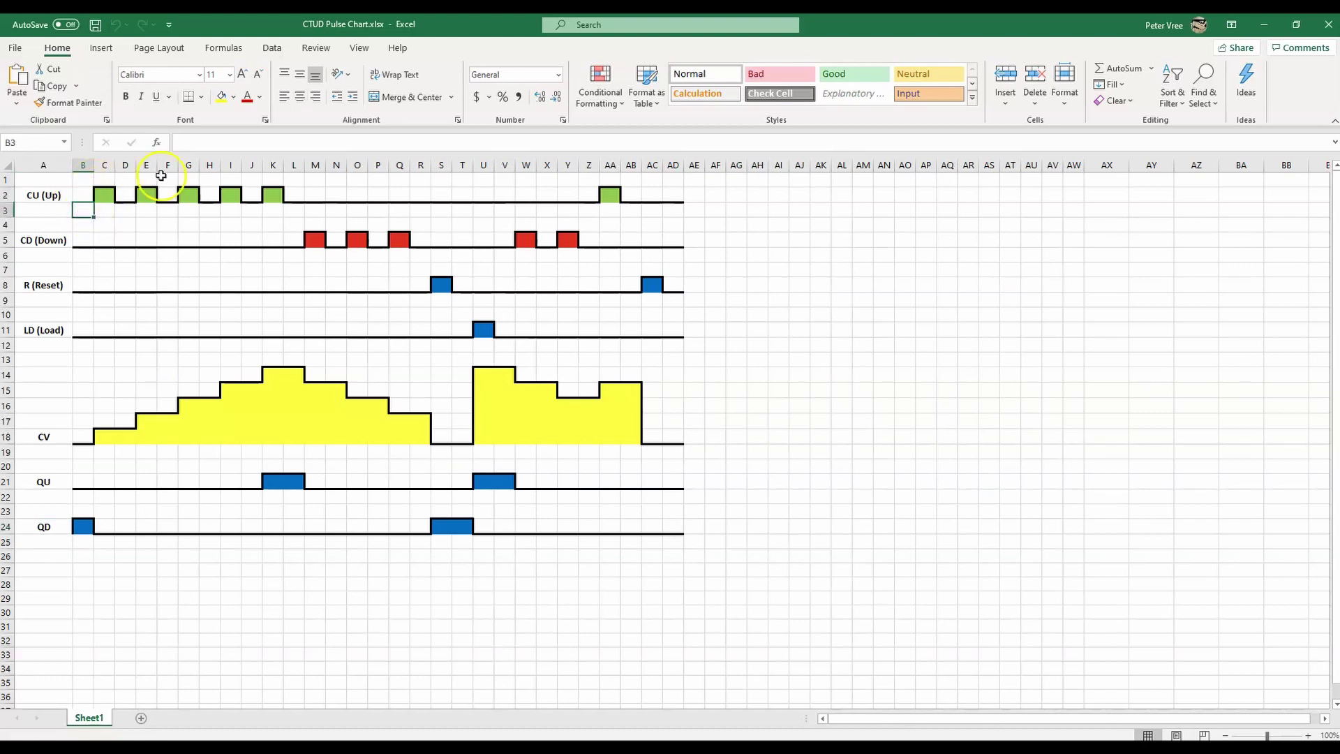
Turn on Draw Border, with Blue as the line colour and a thick line style.
click(202, 98)
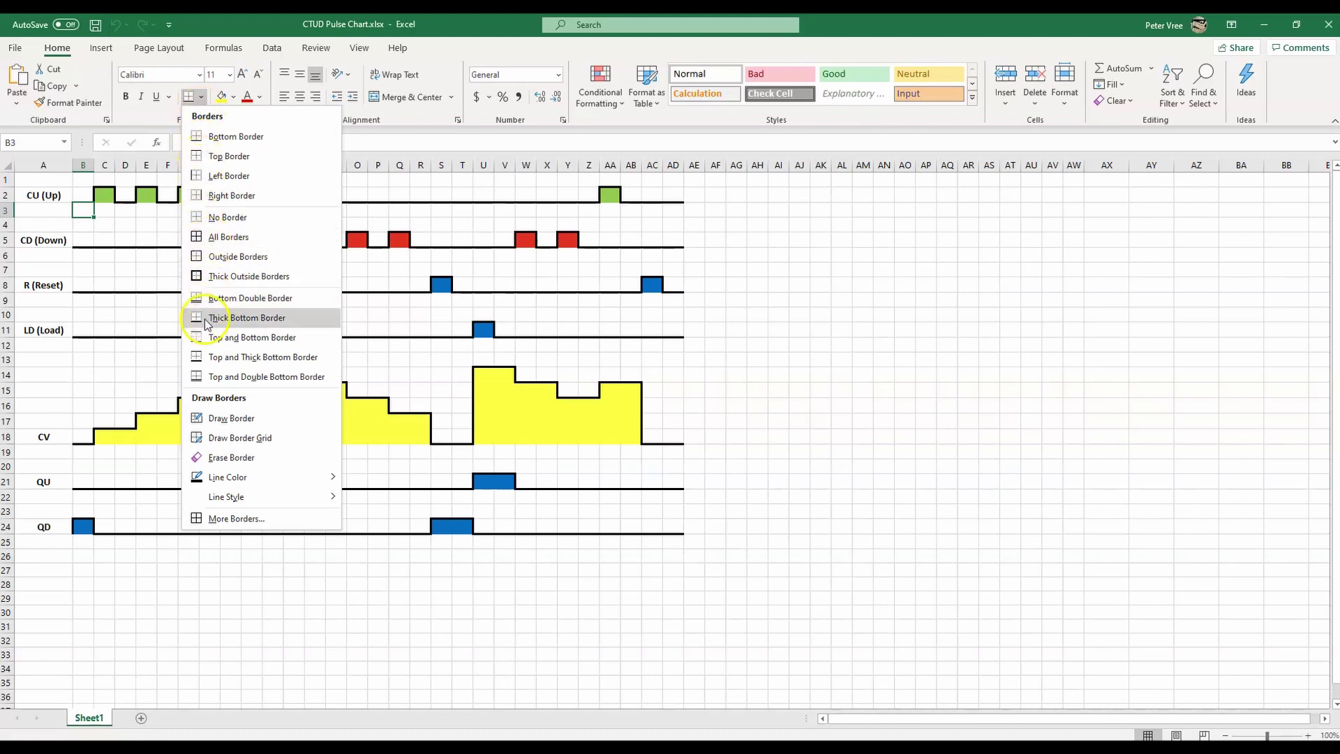
click(272, 319)
click(232, 419)
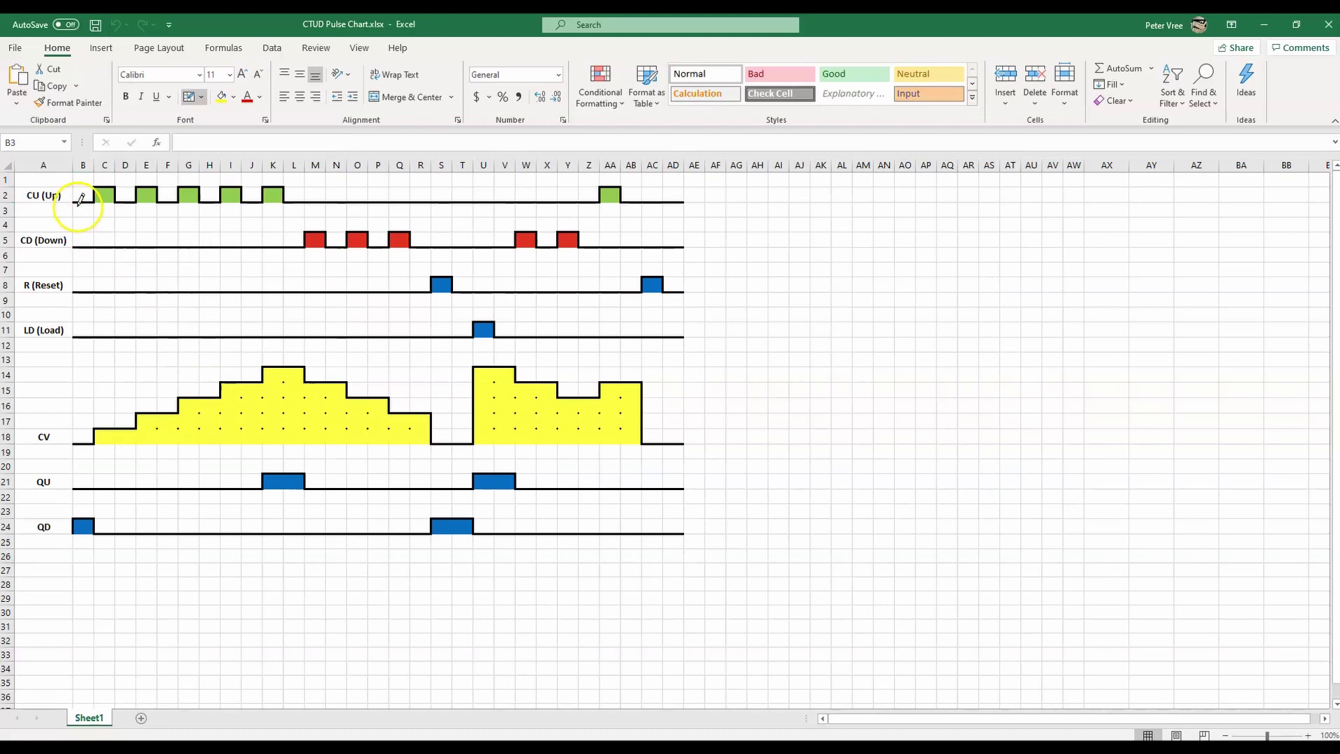
click(201, 96)
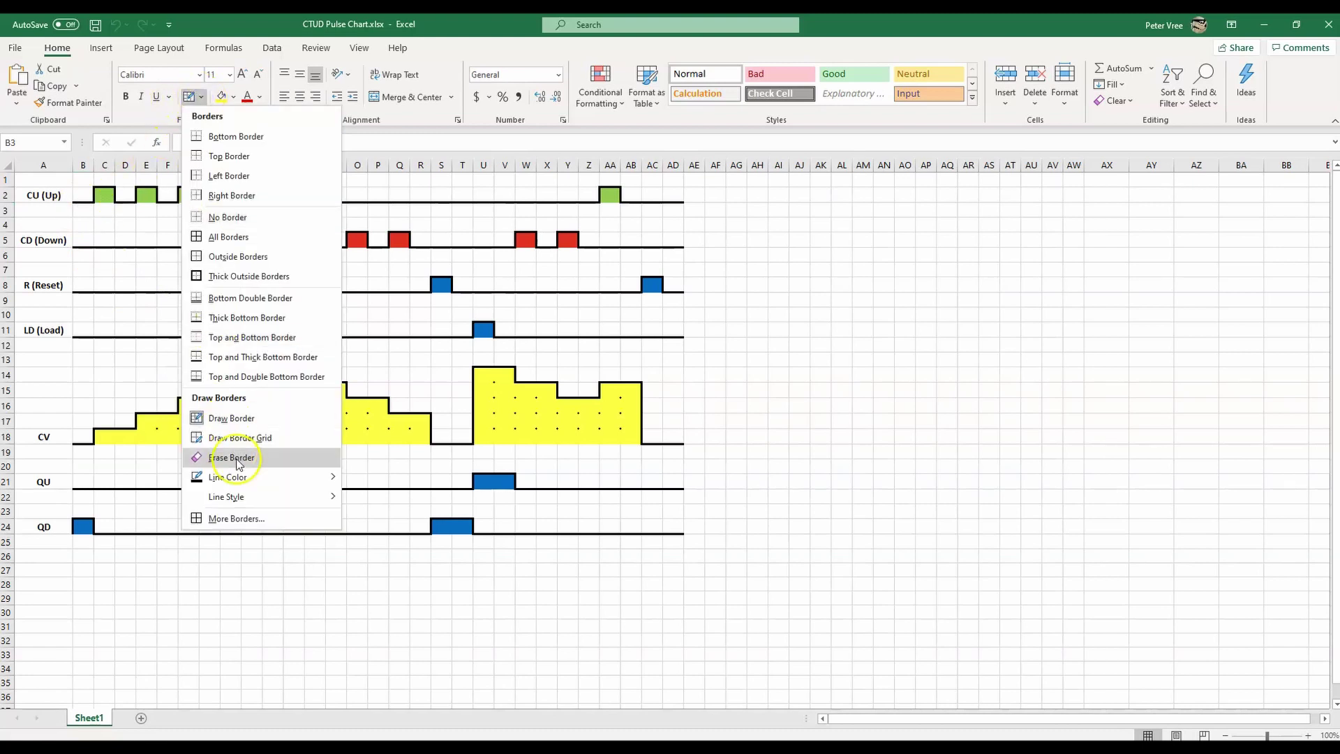
mouse_move(317, 478)
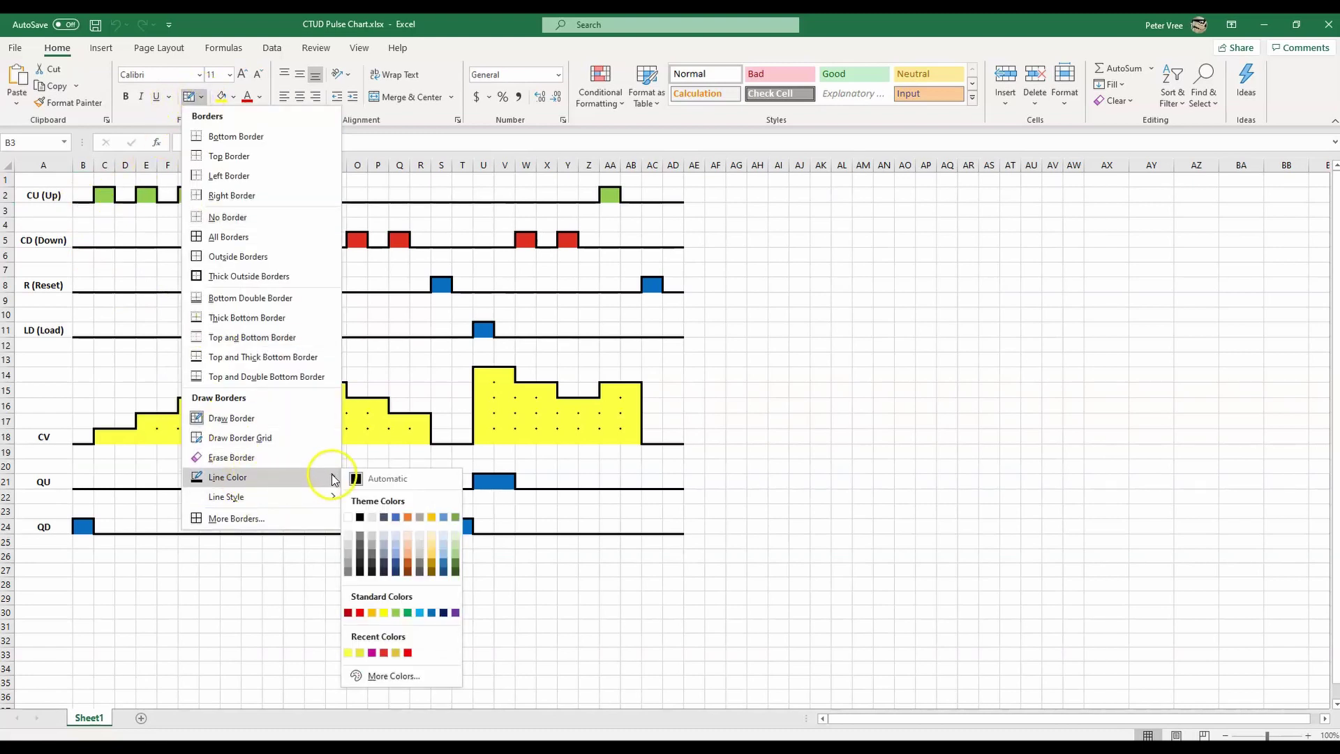
click(431, 612)
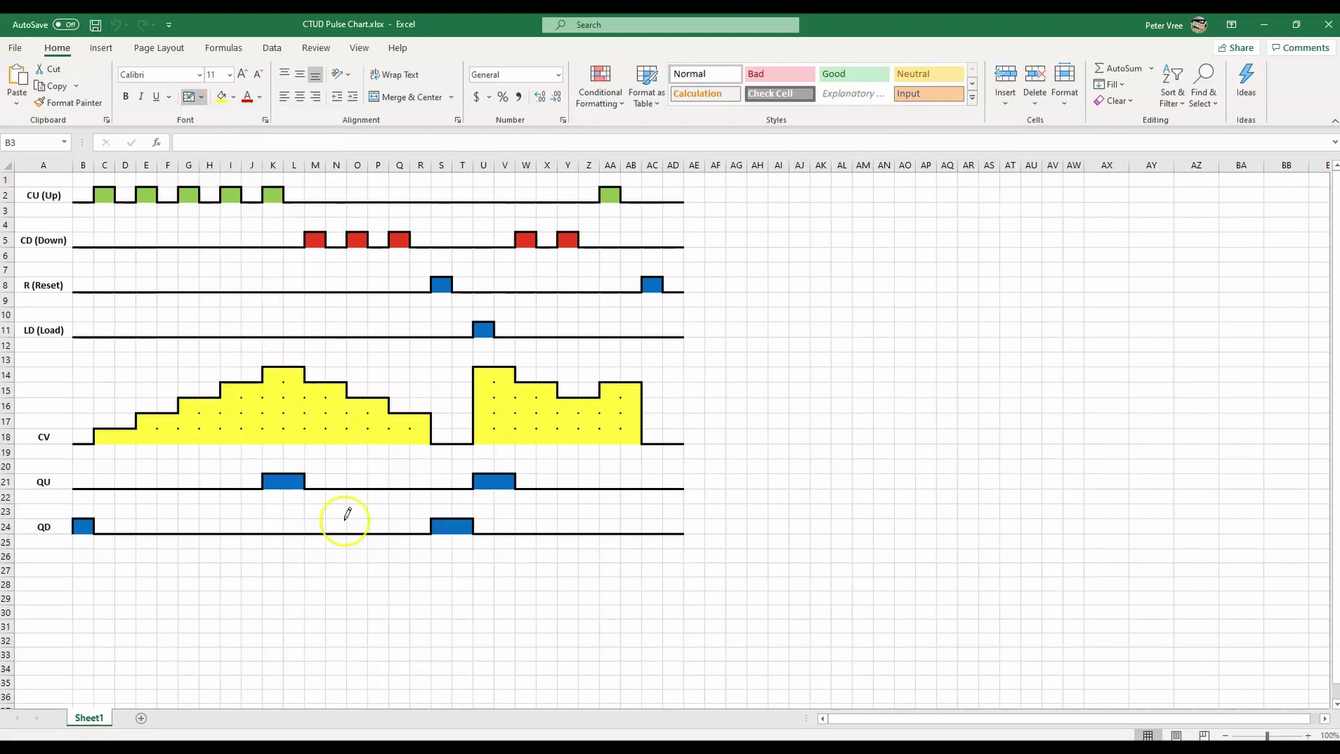
click(201, 97)
mouse_move(321, 496)
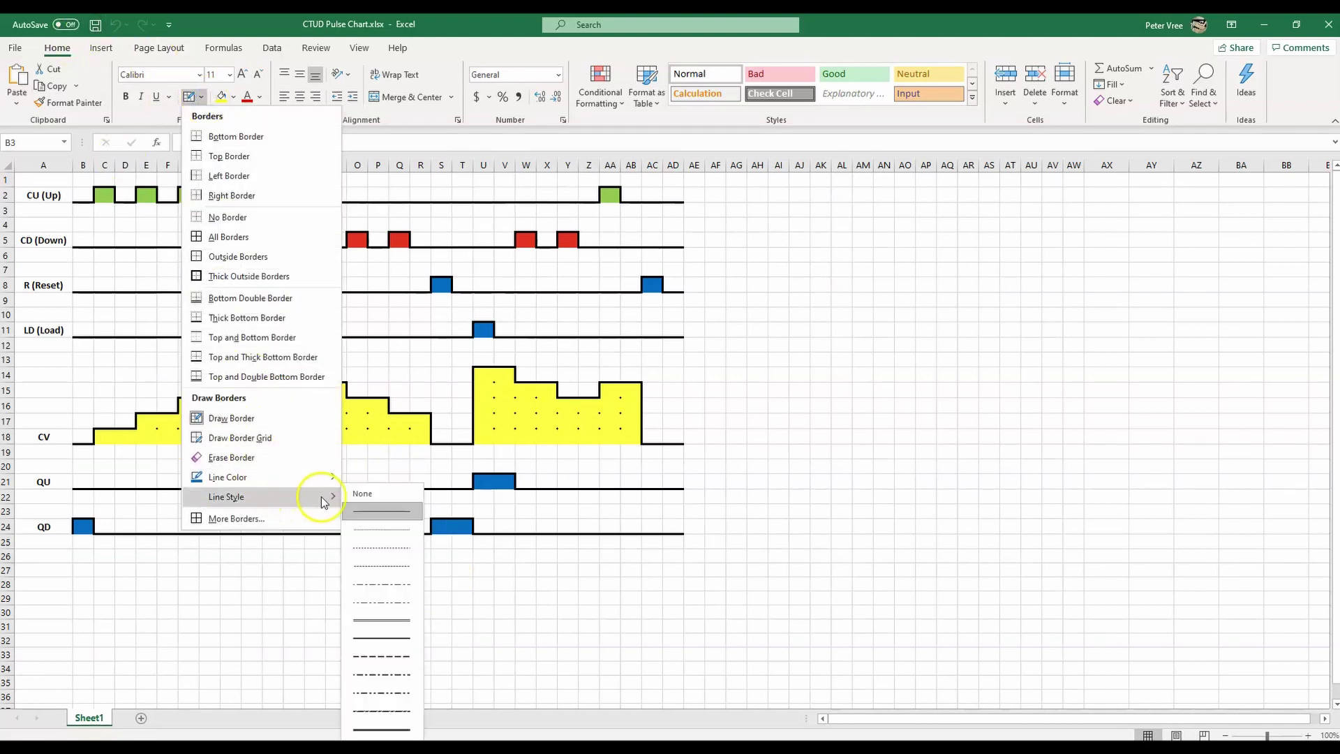
click(384, 730)
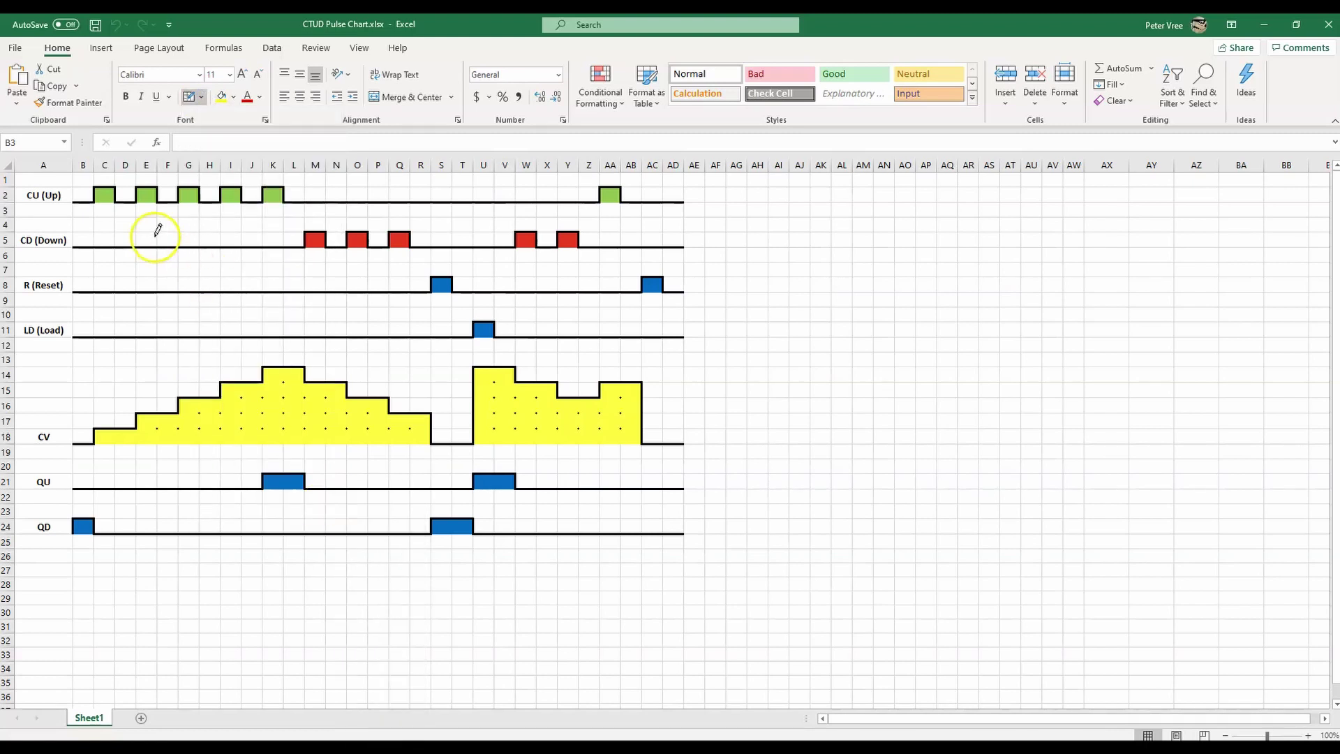
Trace the CU pulse edges from B2 to G2 in thick blue, undoing the stray H2 border.
drag(76, 194, 87, 202)
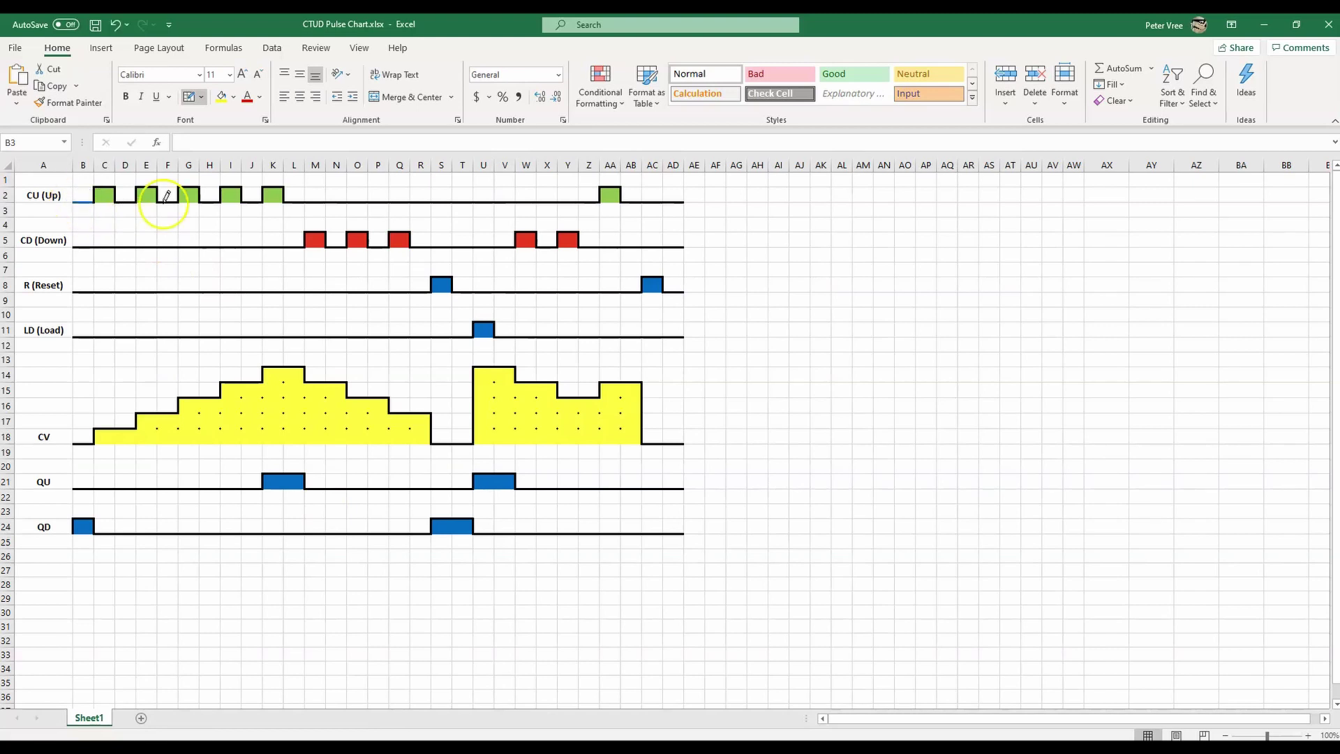
click(97, 193)
mouse_move(98, 186)
mouse_down()
mouse_move(116, 182)
mouse_move(134, 201)
mouse_move(157, 185)
mouse_move(176, 201)
mouse_move(198, 185)
mouse_up()
click(117, 201)
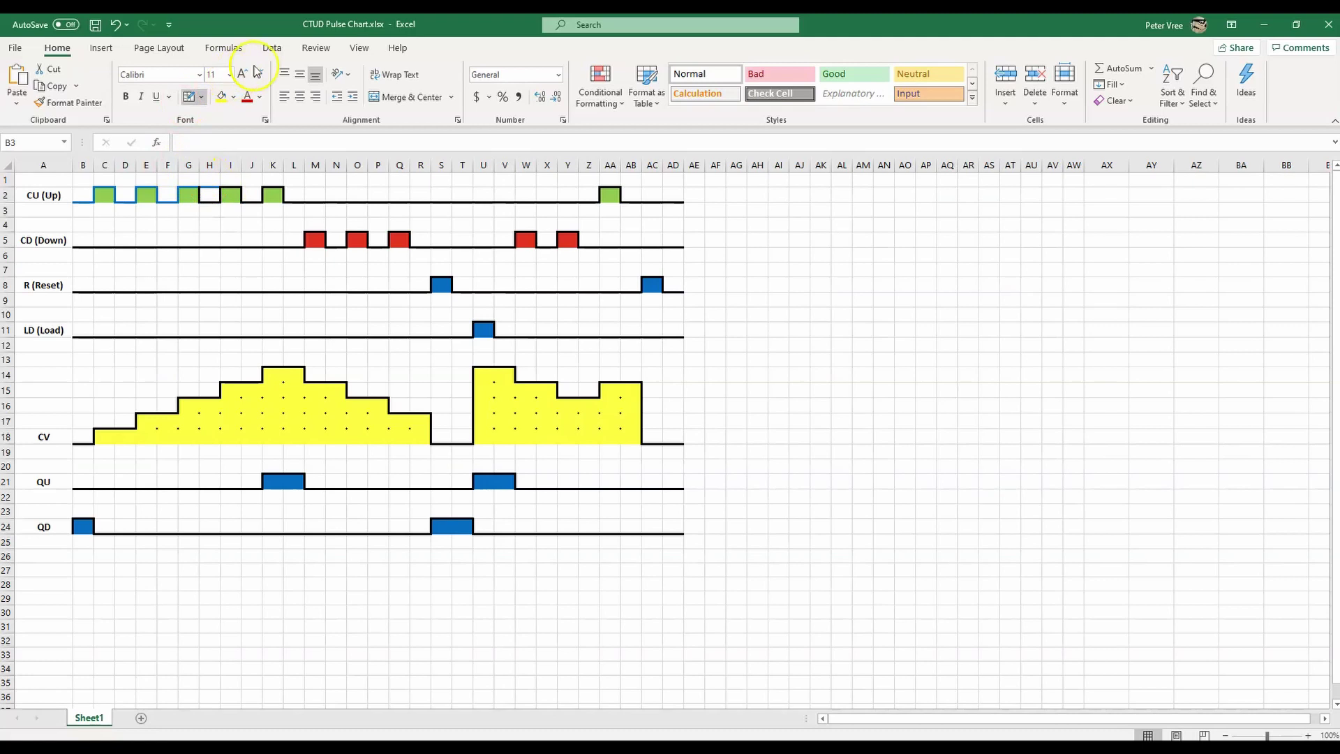
click(116, 26)
drag(179, 186, 196, 185)
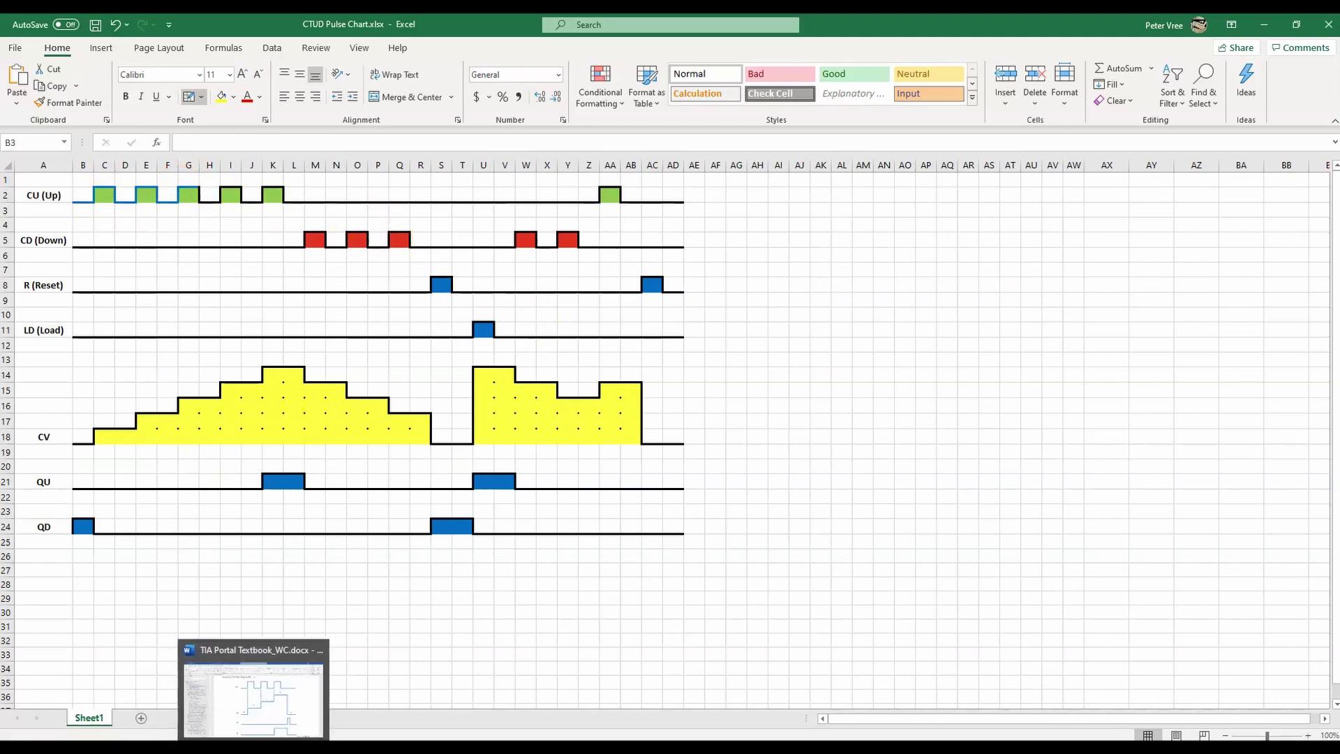
click(262, 688)
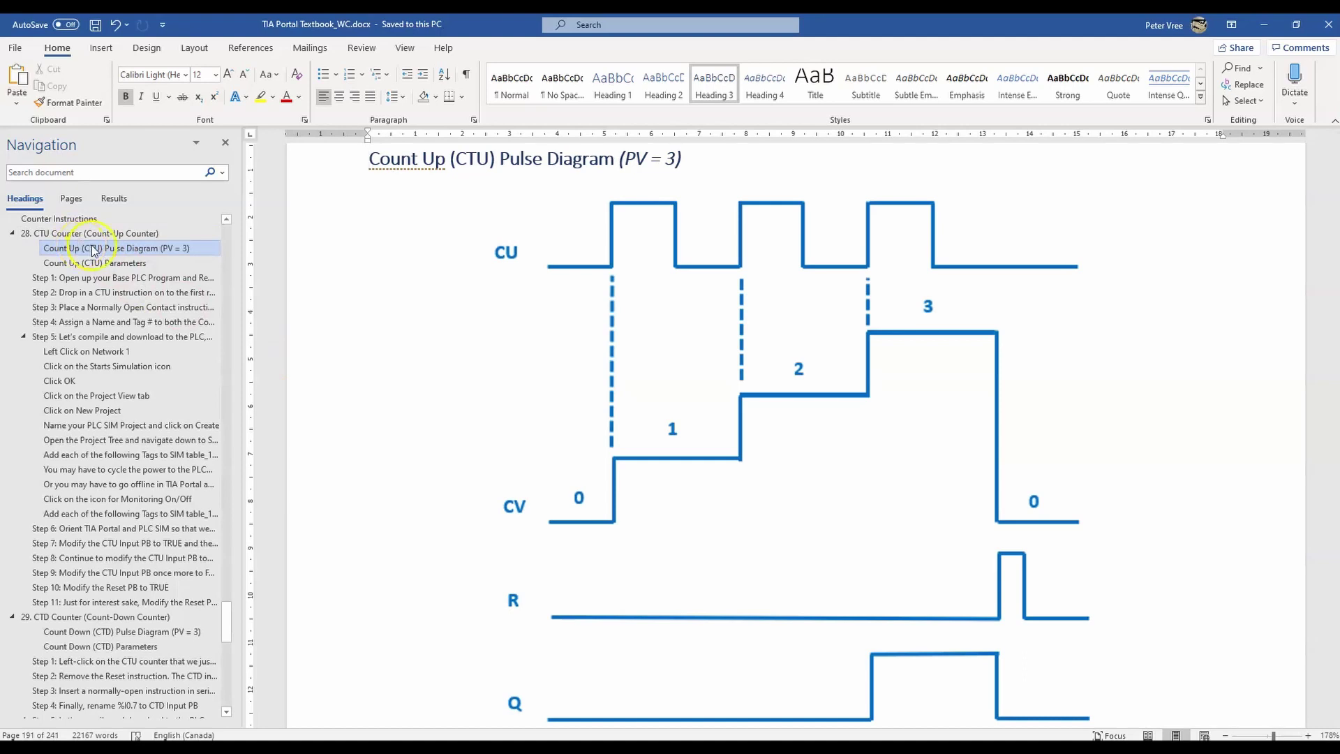
click(112, 638)
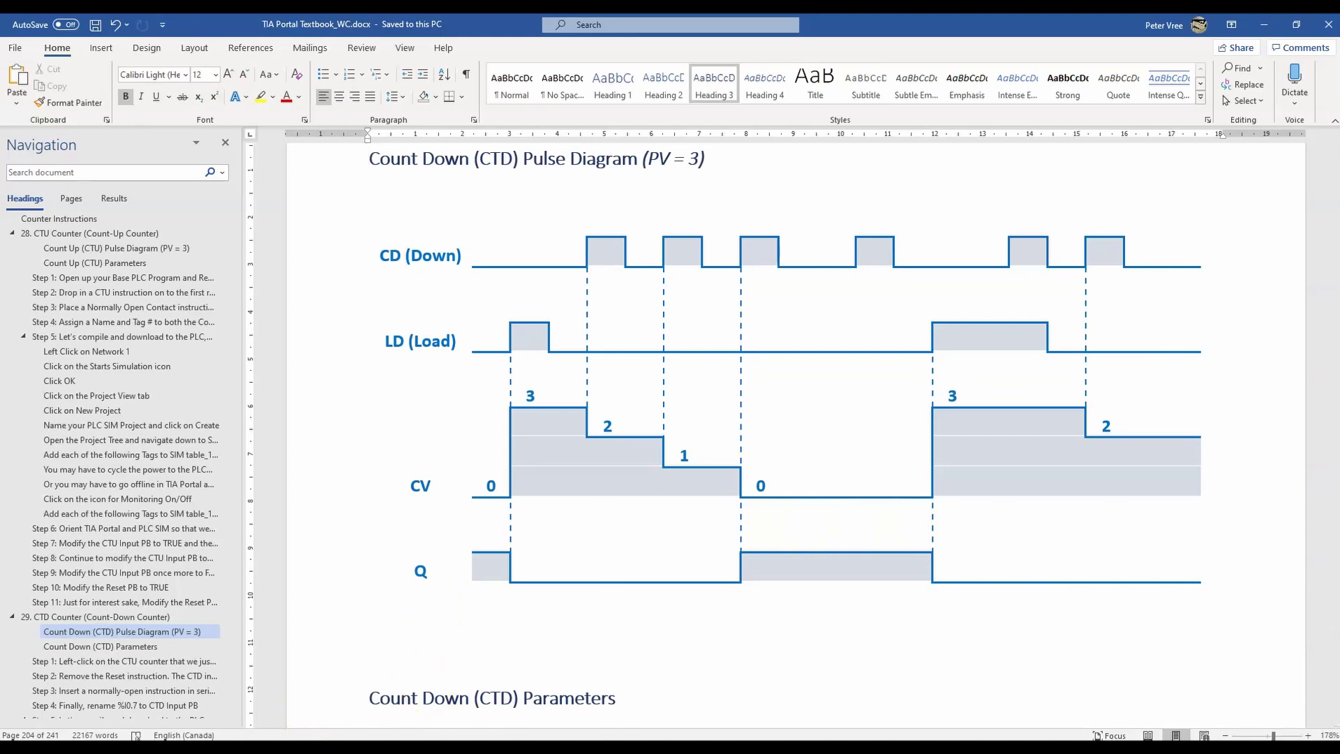
click(321, 748)
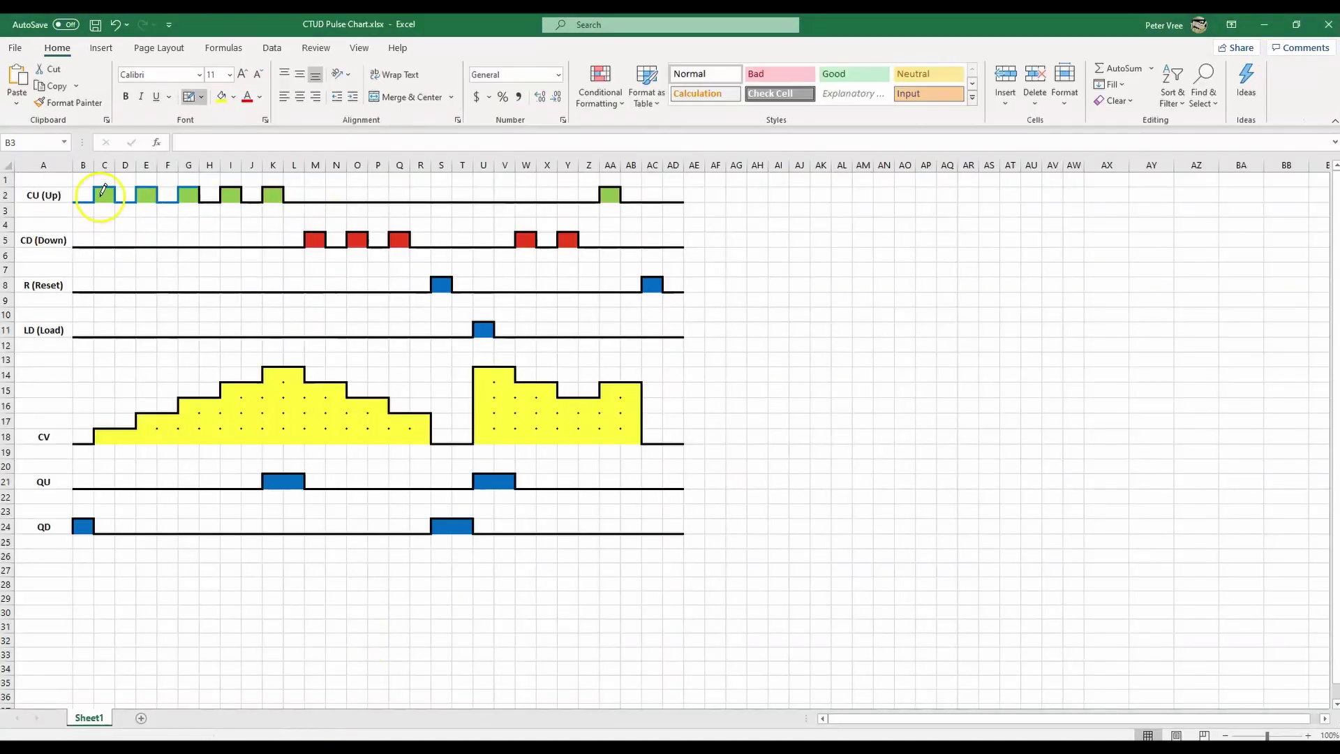
Fill the CU pulse cells C2, E2, G2, I2 and K2 with the light-blue theme colour.
click(233, 97)
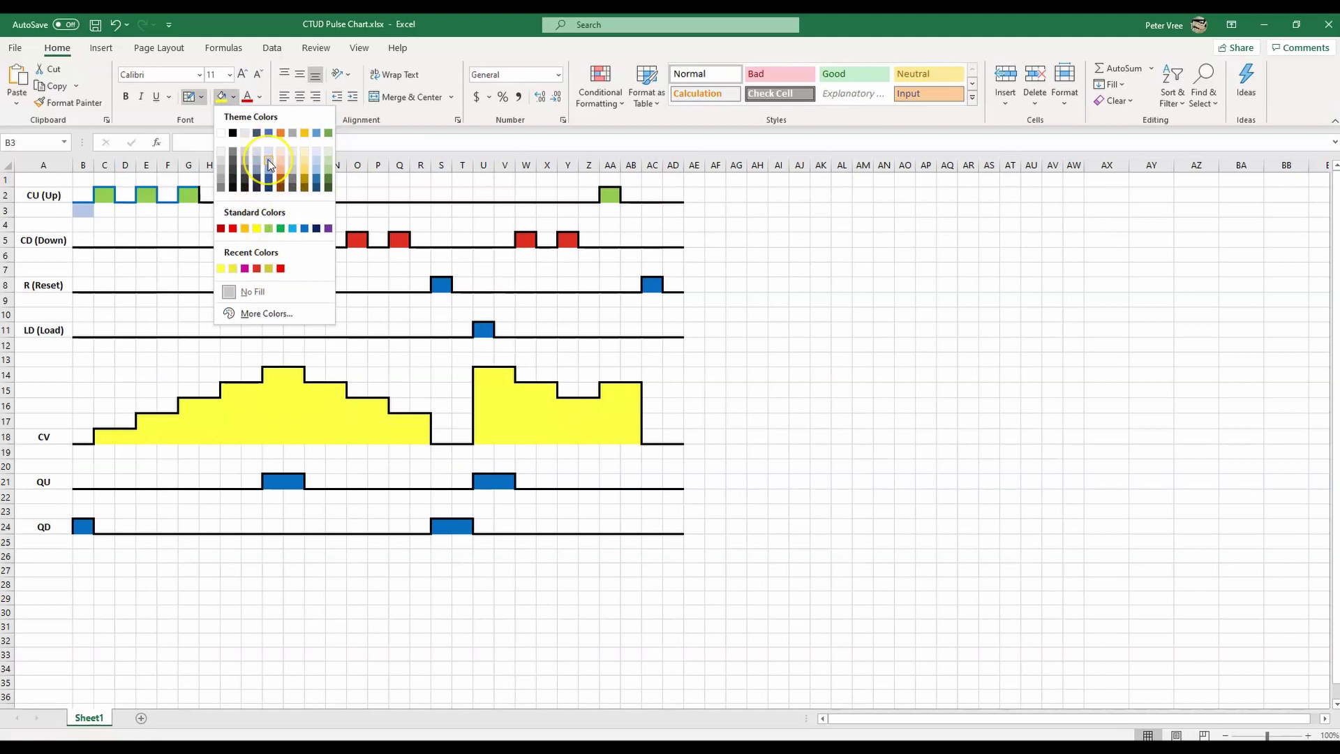
click(102, 194)
click(102, 194)
click(227, 97)
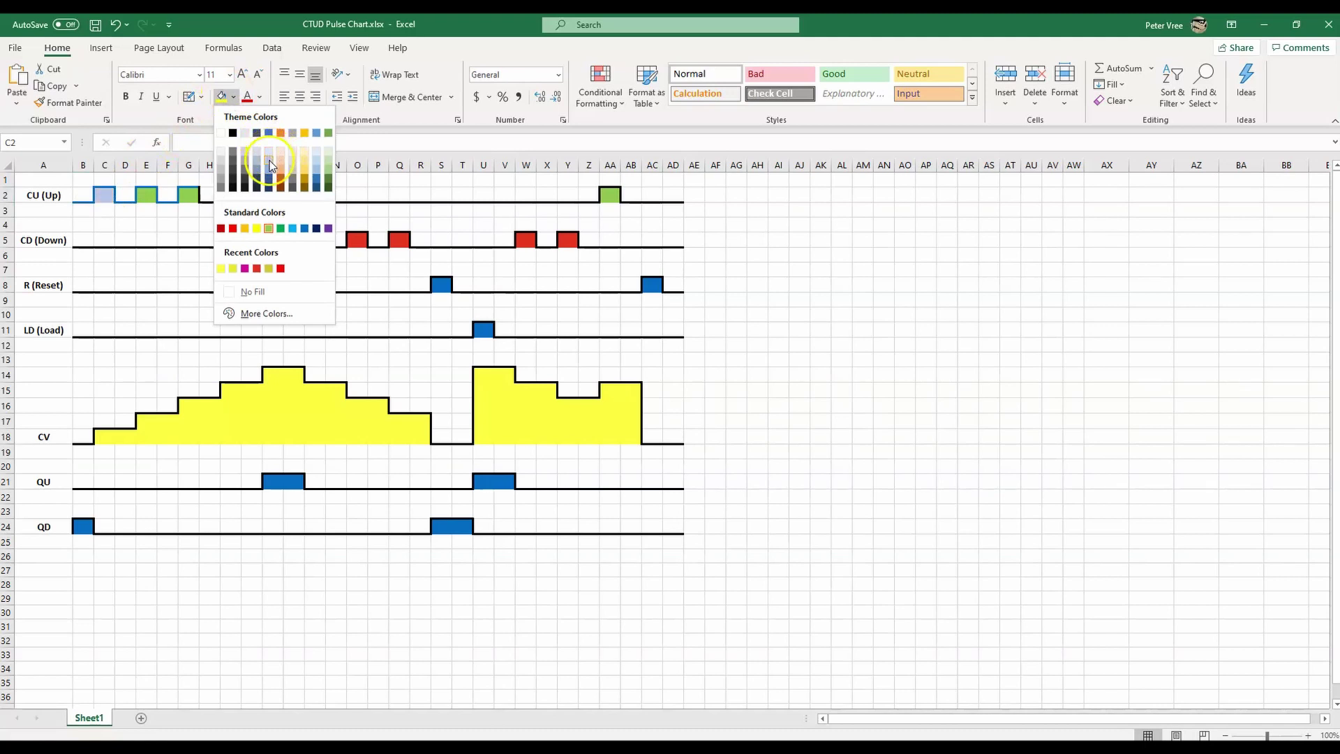
click(272, 165)
click(146, 195)
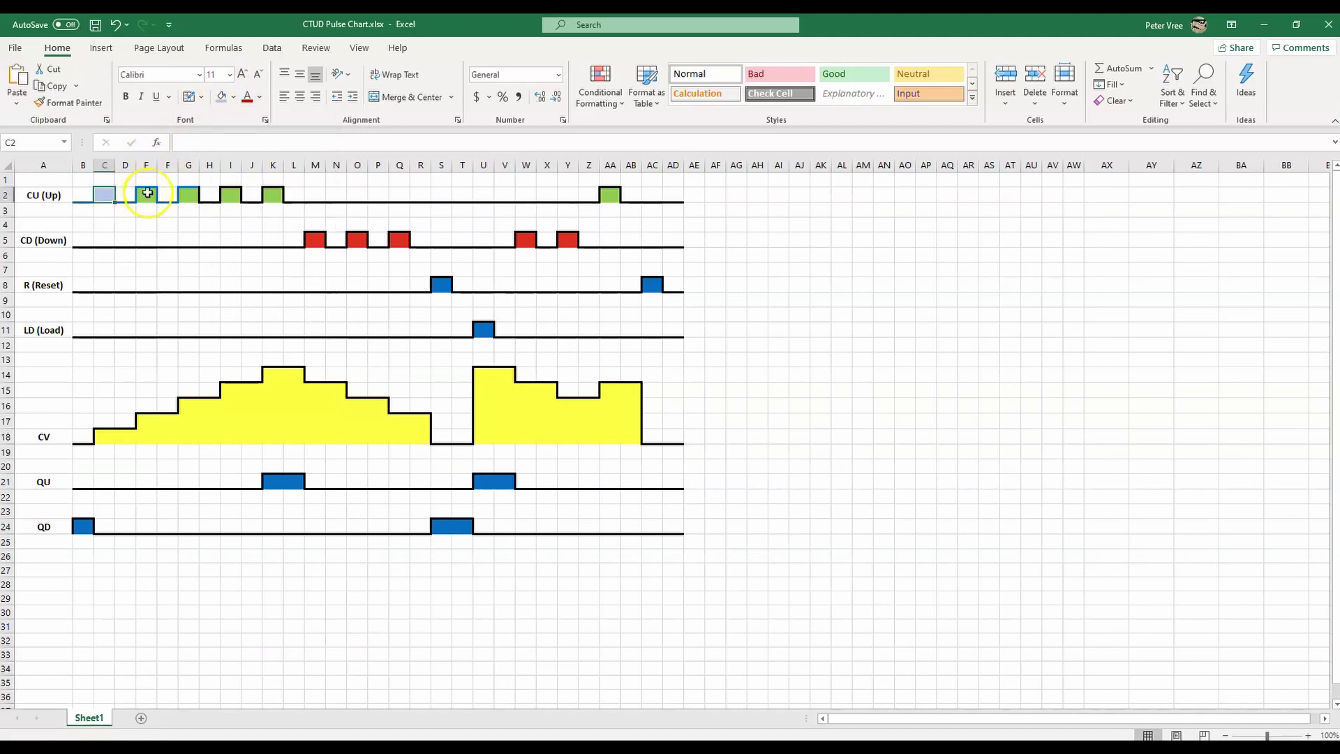
click(187, 196)
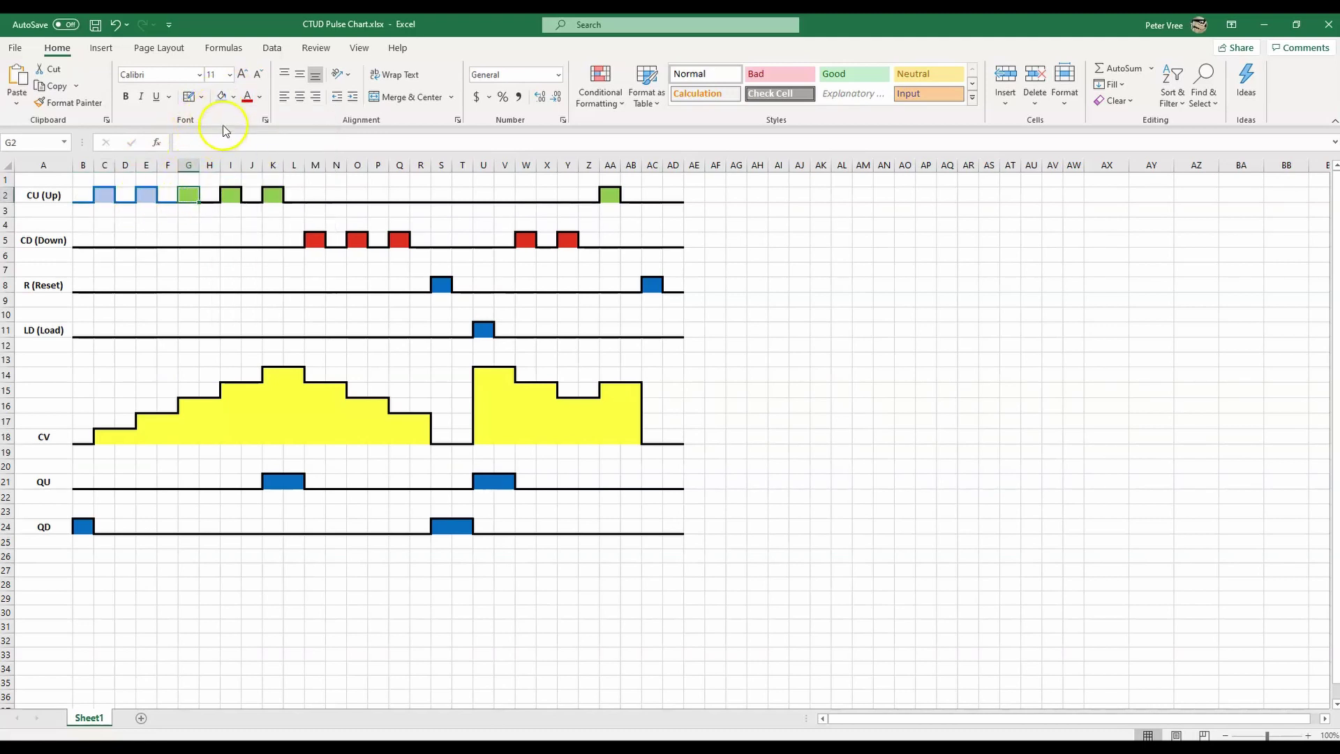
click(230, 196)
click(221, 96)
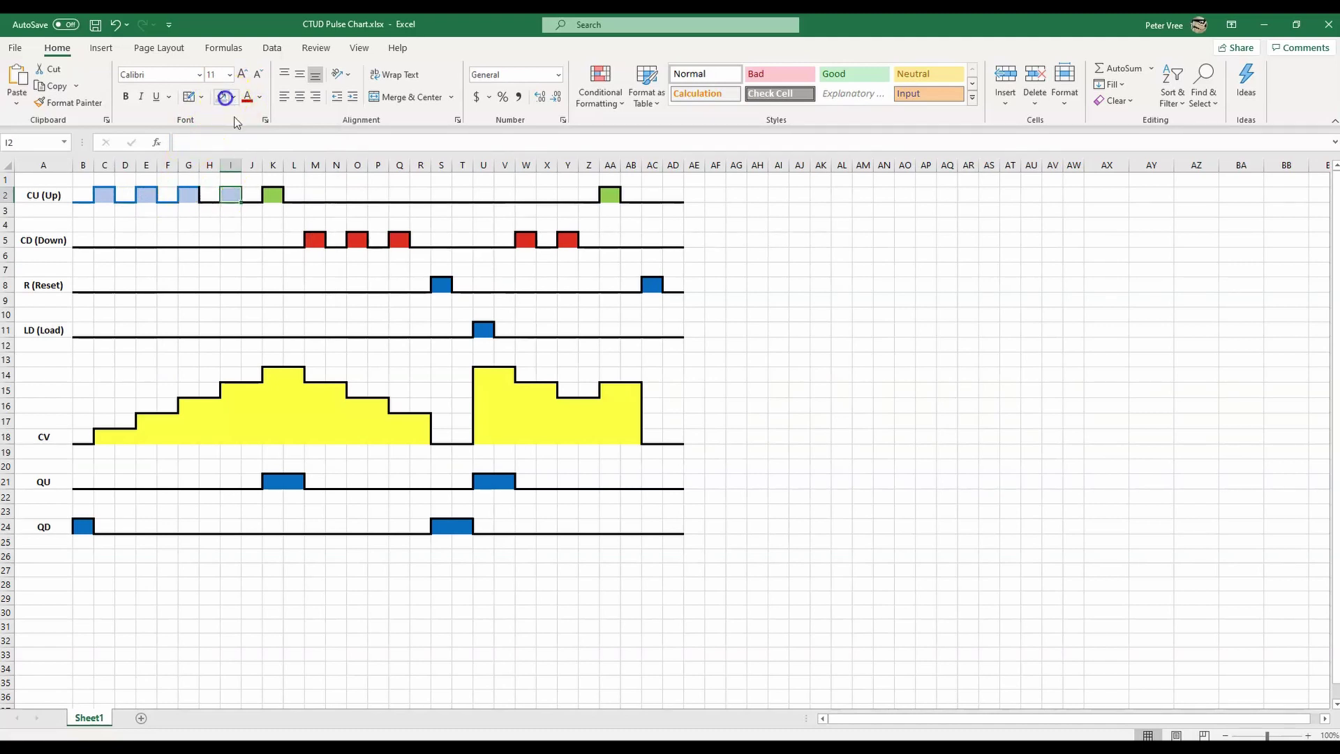
click(266, 197)
click(221, 96)
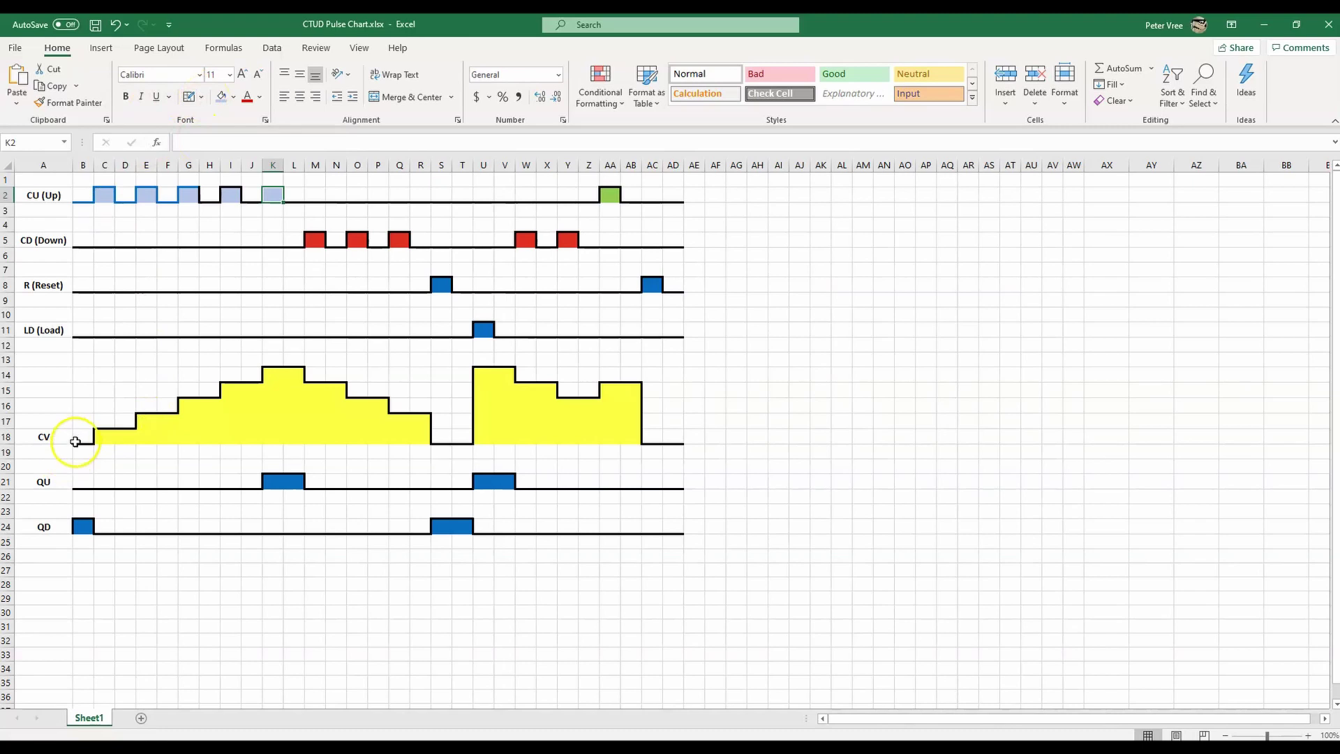
Resume Draw Border and begin tracing the CV staircase outline in blue.
click(203, 97)
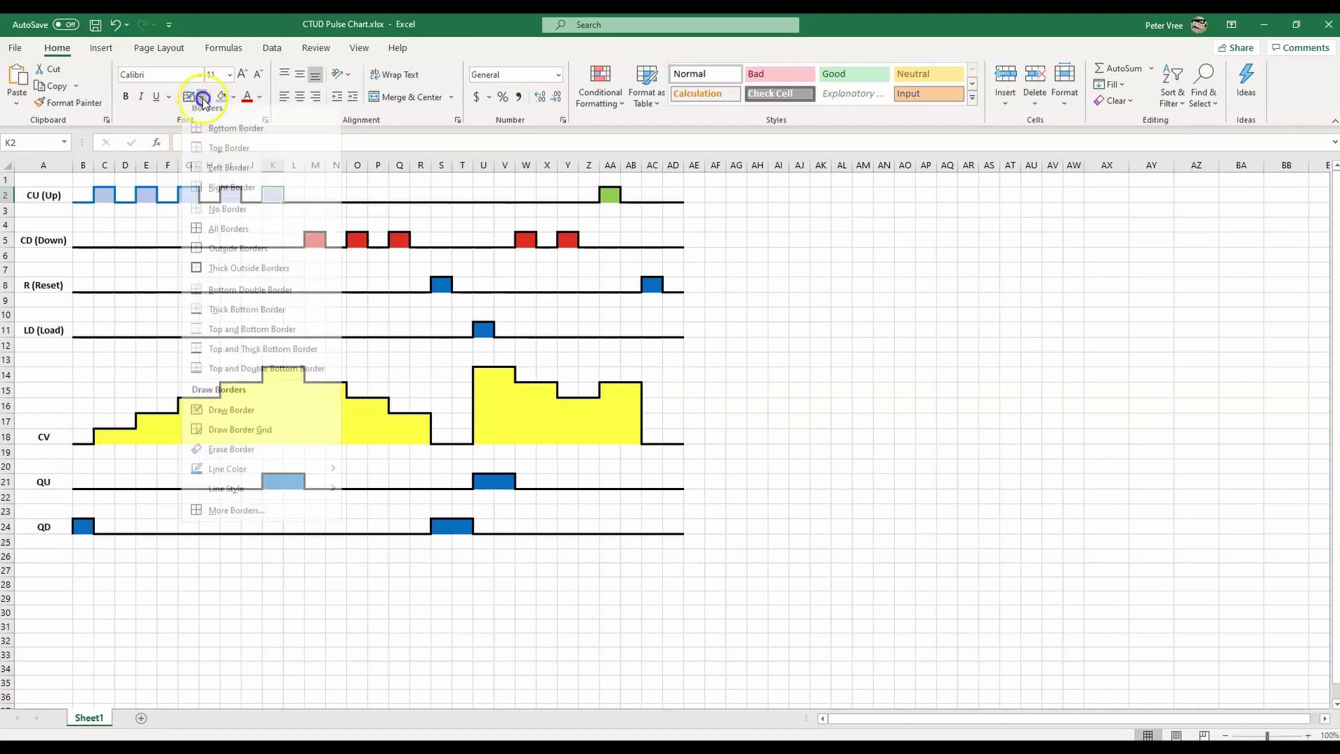
click(255, 417)
click(91, 442)
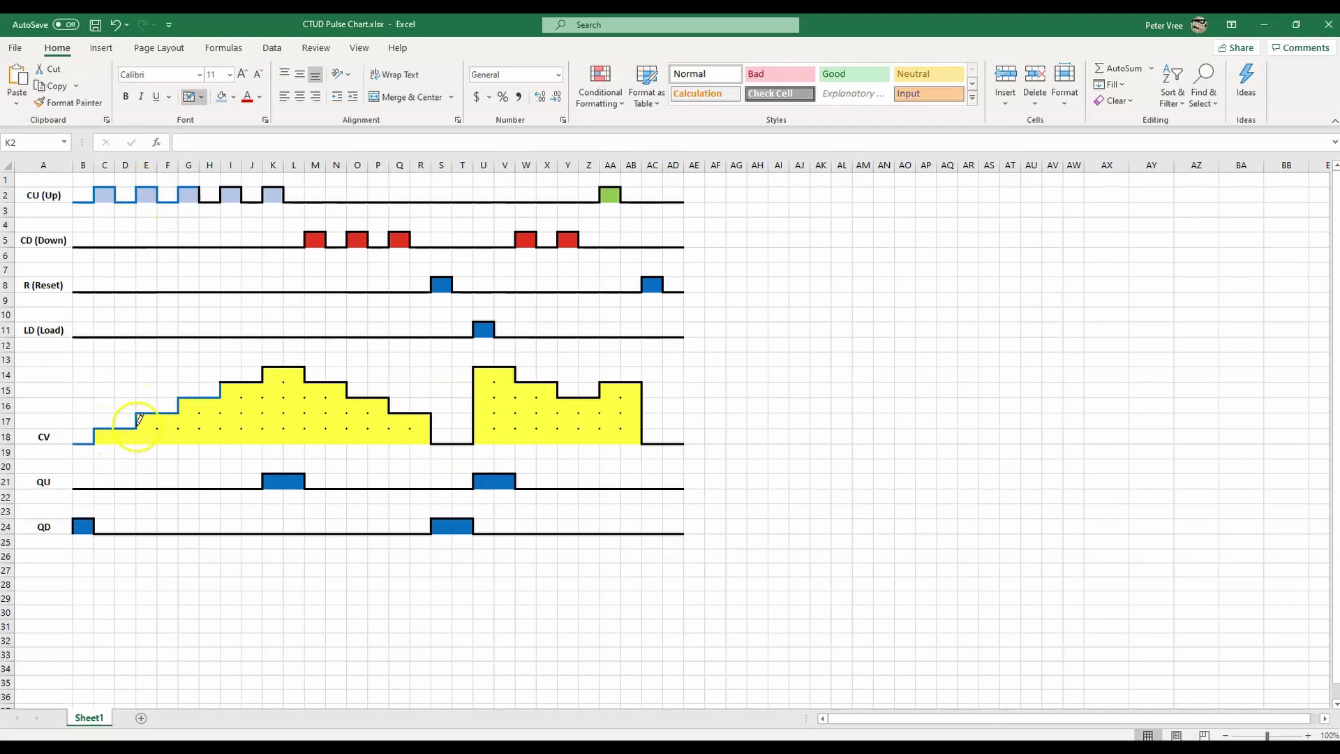
Switch to a dashed line style and draw the dashed guide down the D/E edge to row 17.
click(201, 97)
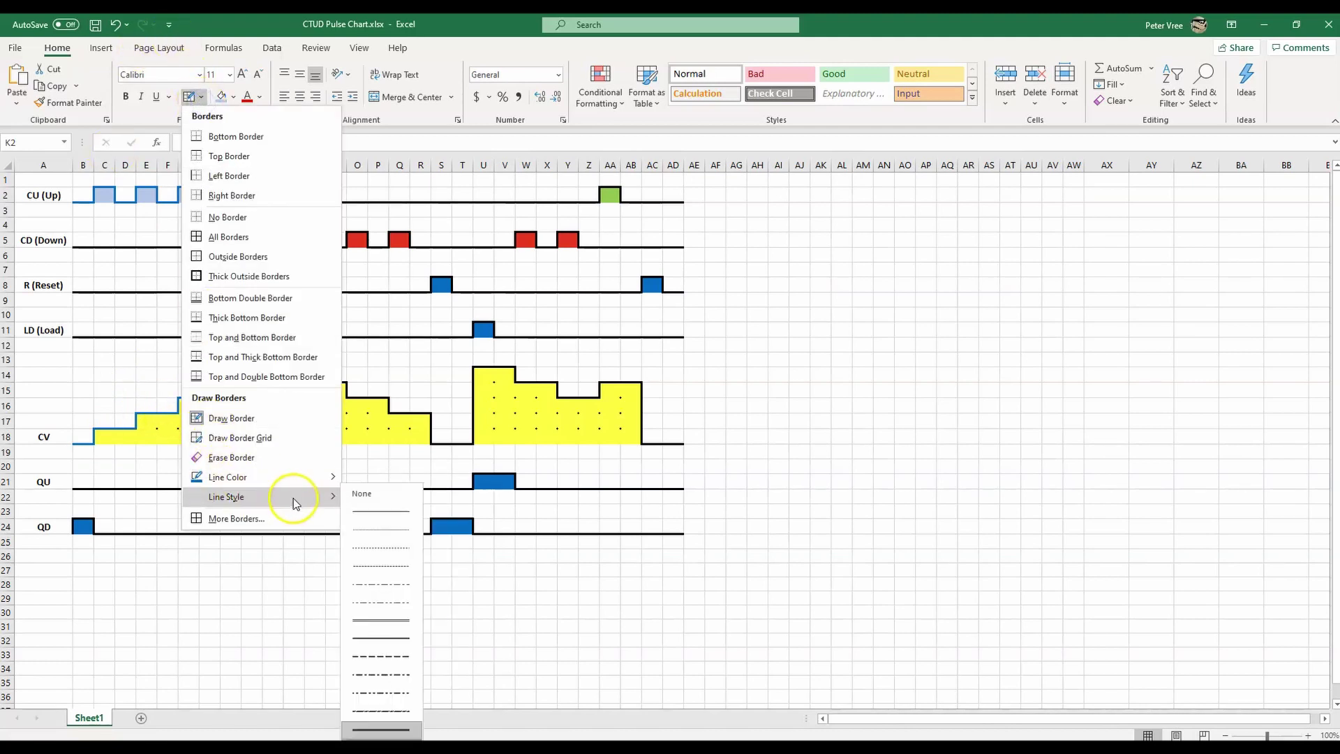
mouse_move(320, 500)
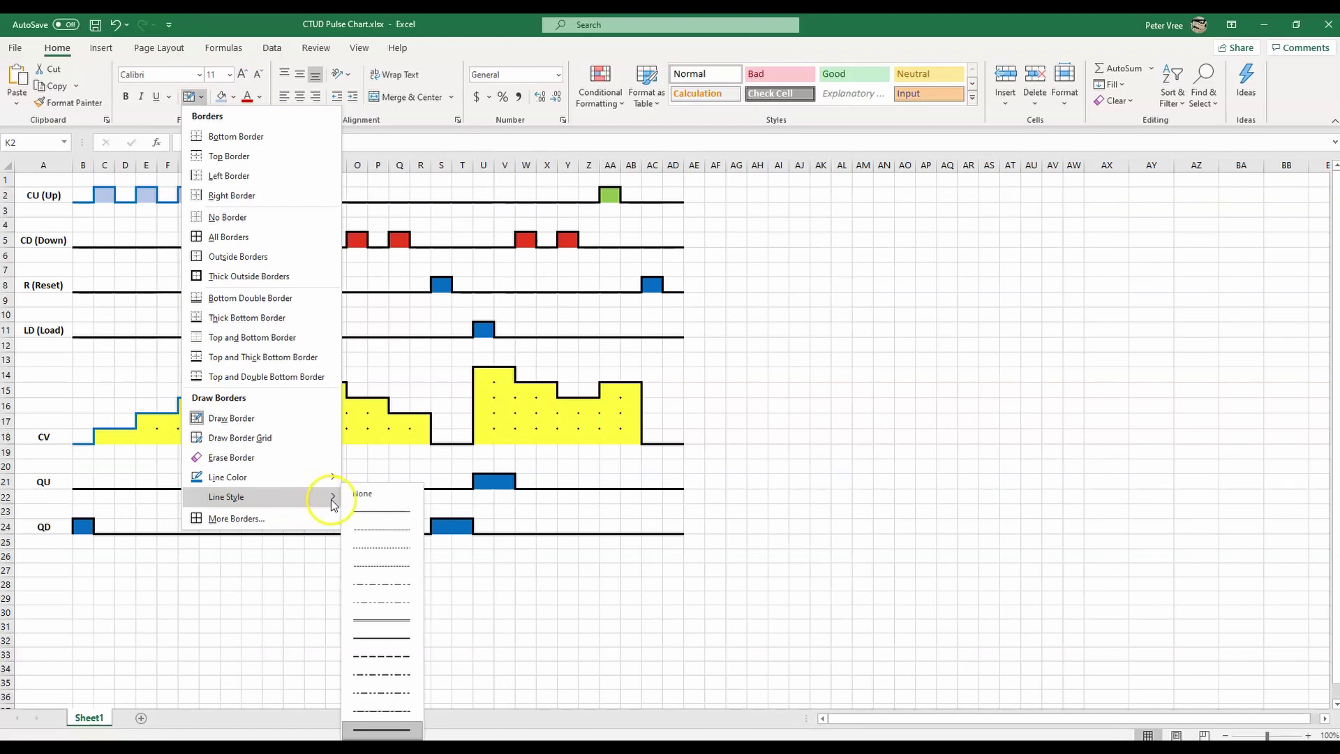
click(395, 663)
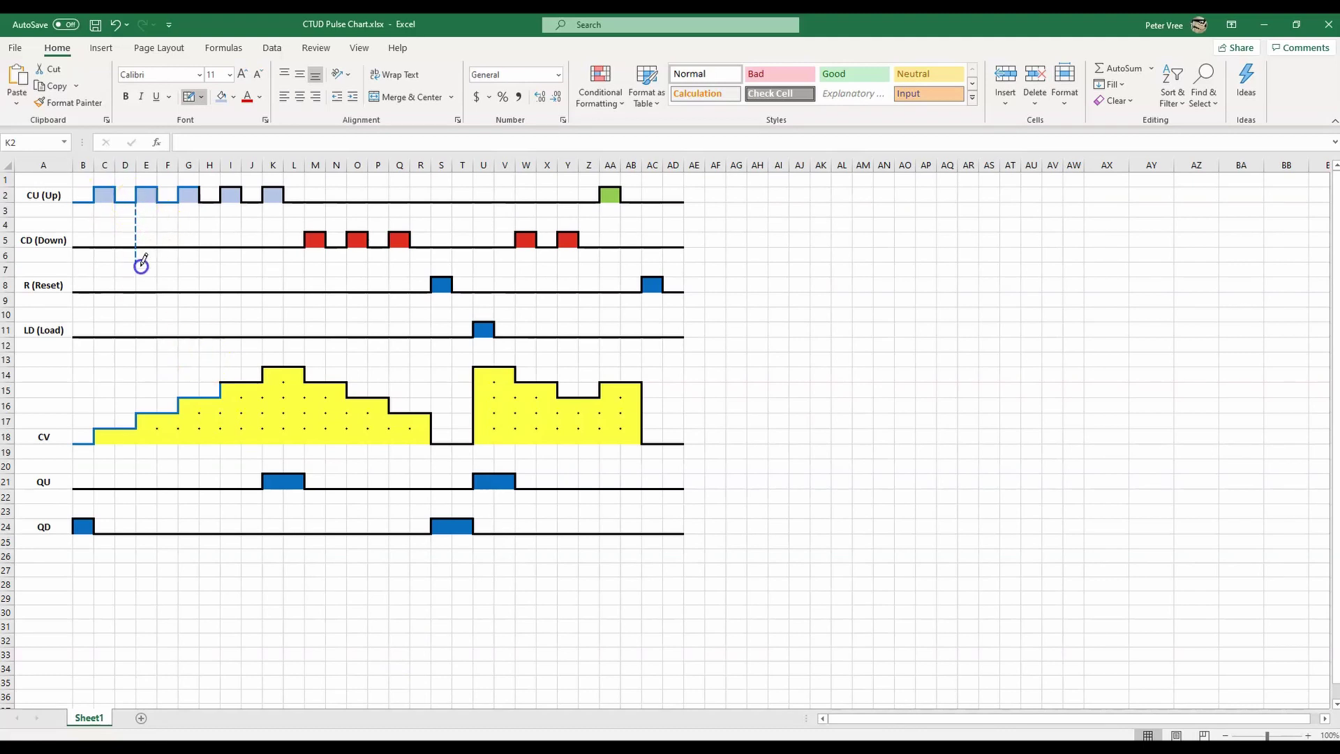
mouse_move(137, 407)
mouse_down()
mouse_move(136, 204)
mouse_move(101, 261)
mouse_up()
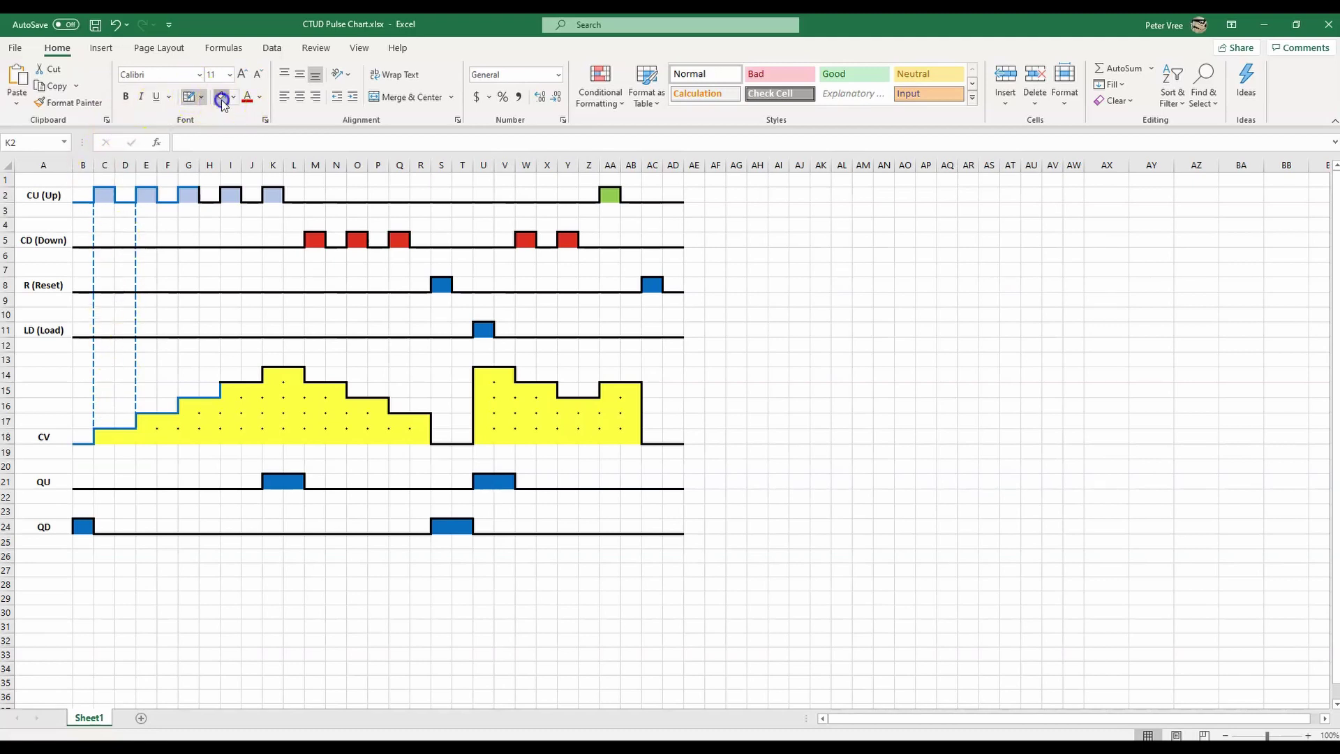
drag(105, 434, 414, 430)
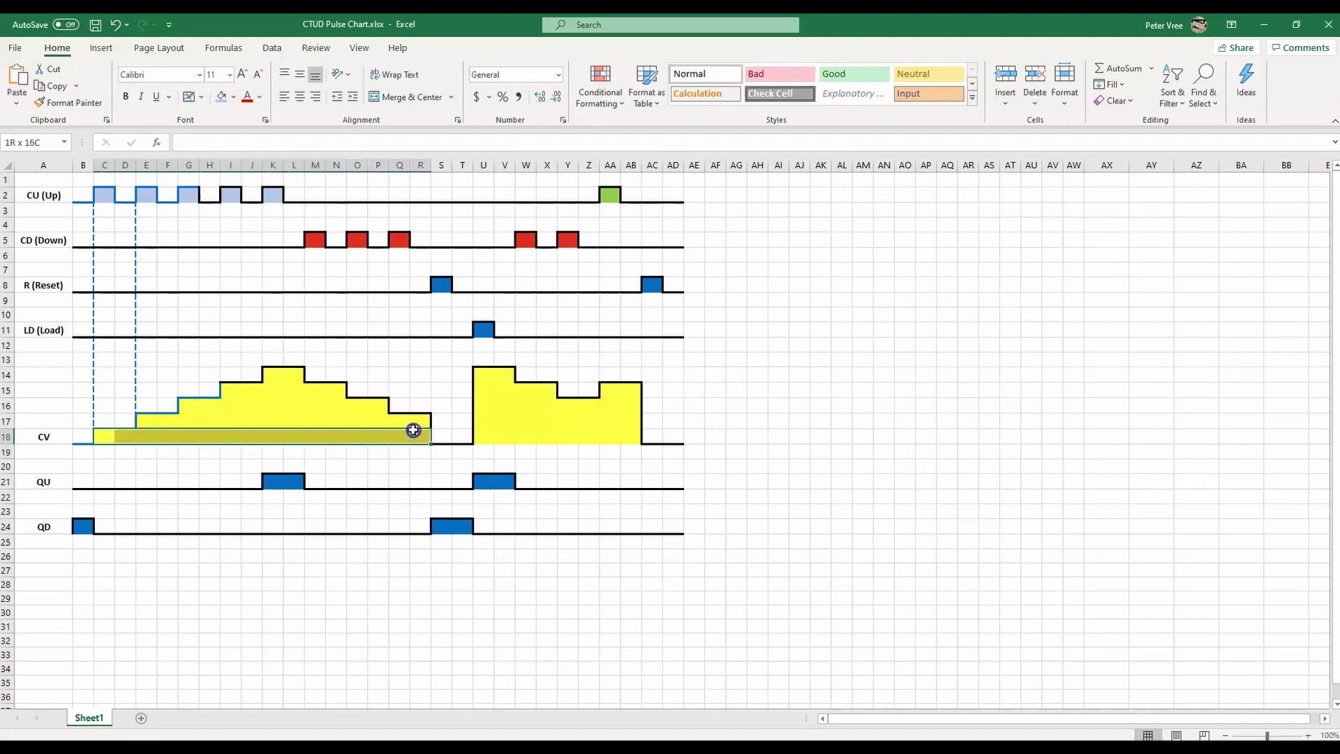
Fill the first CV block's steps in rows 18 up to 14 (K14:L14) light blue.
click(221, 97)
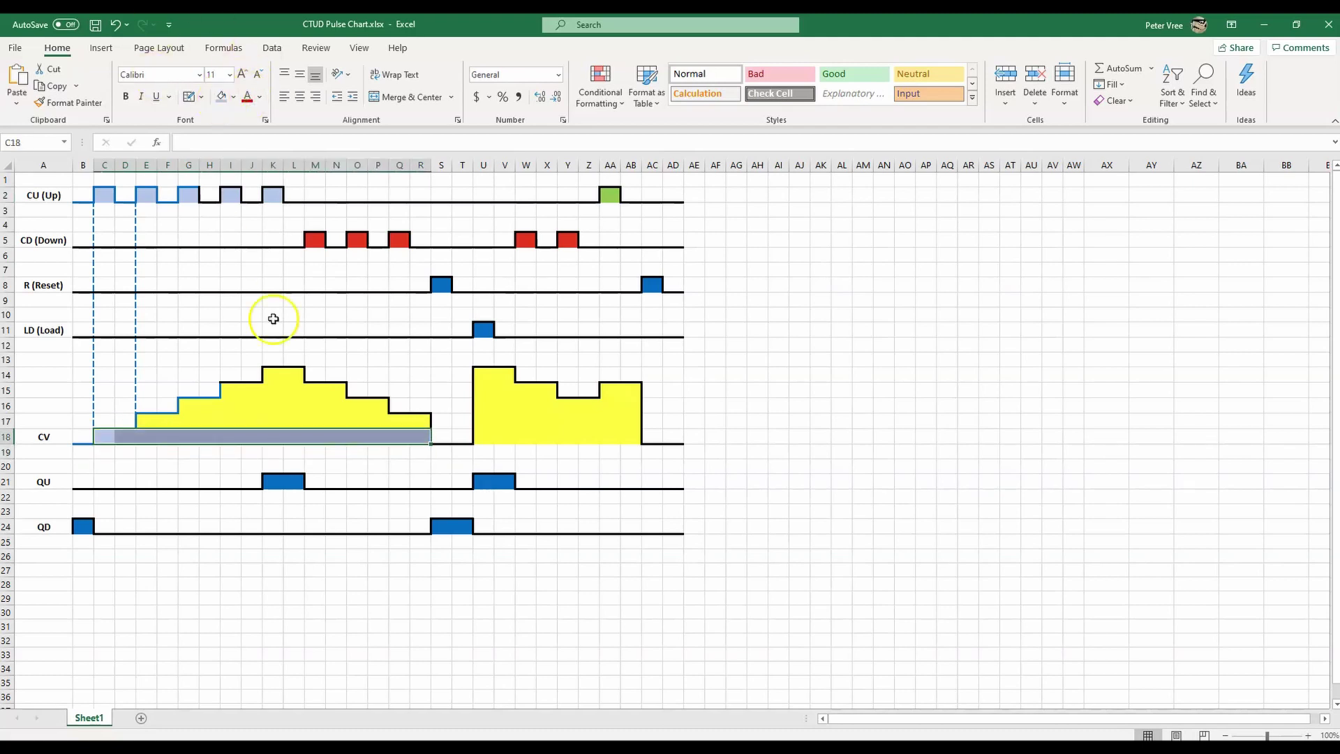
drag(152, 421, 420, 423)
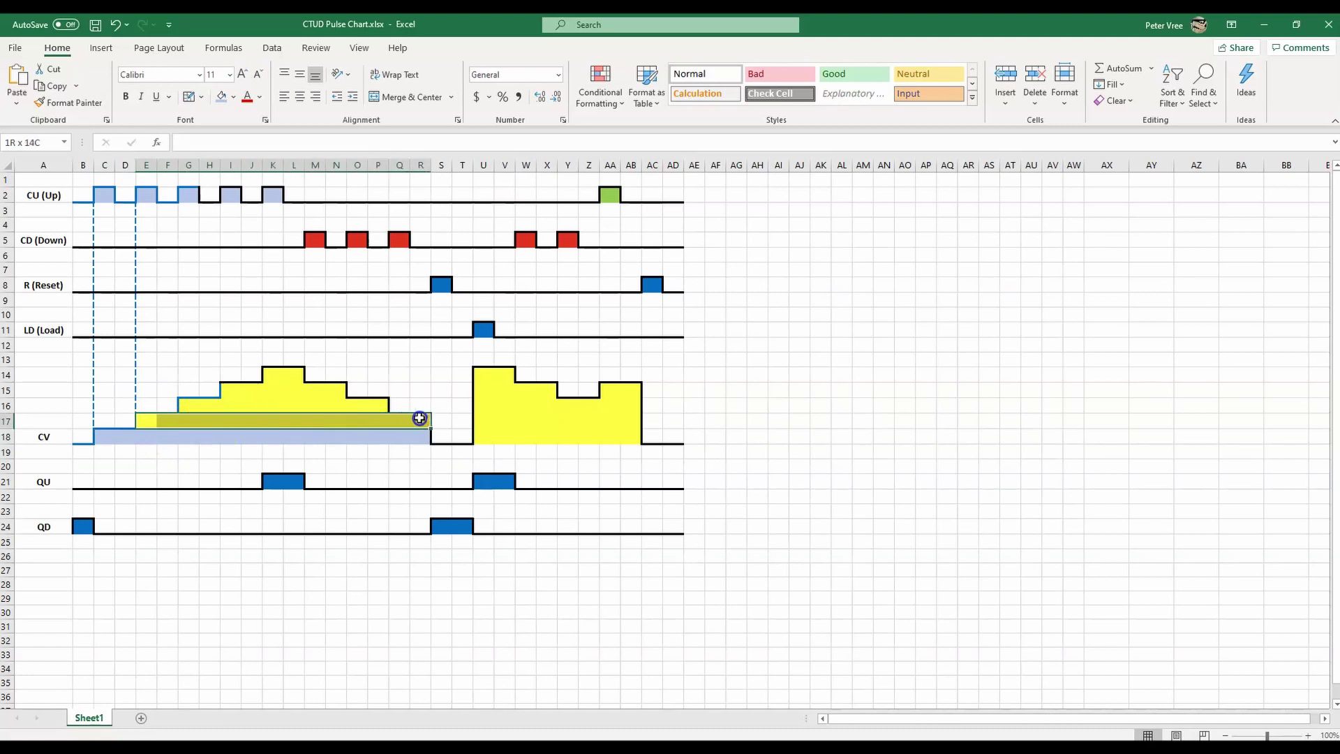
click(223, 98)
drag(190, 405, 379, 408)
click(216, 99)
drag(227, 389, 296, 374)
click(220, 97)
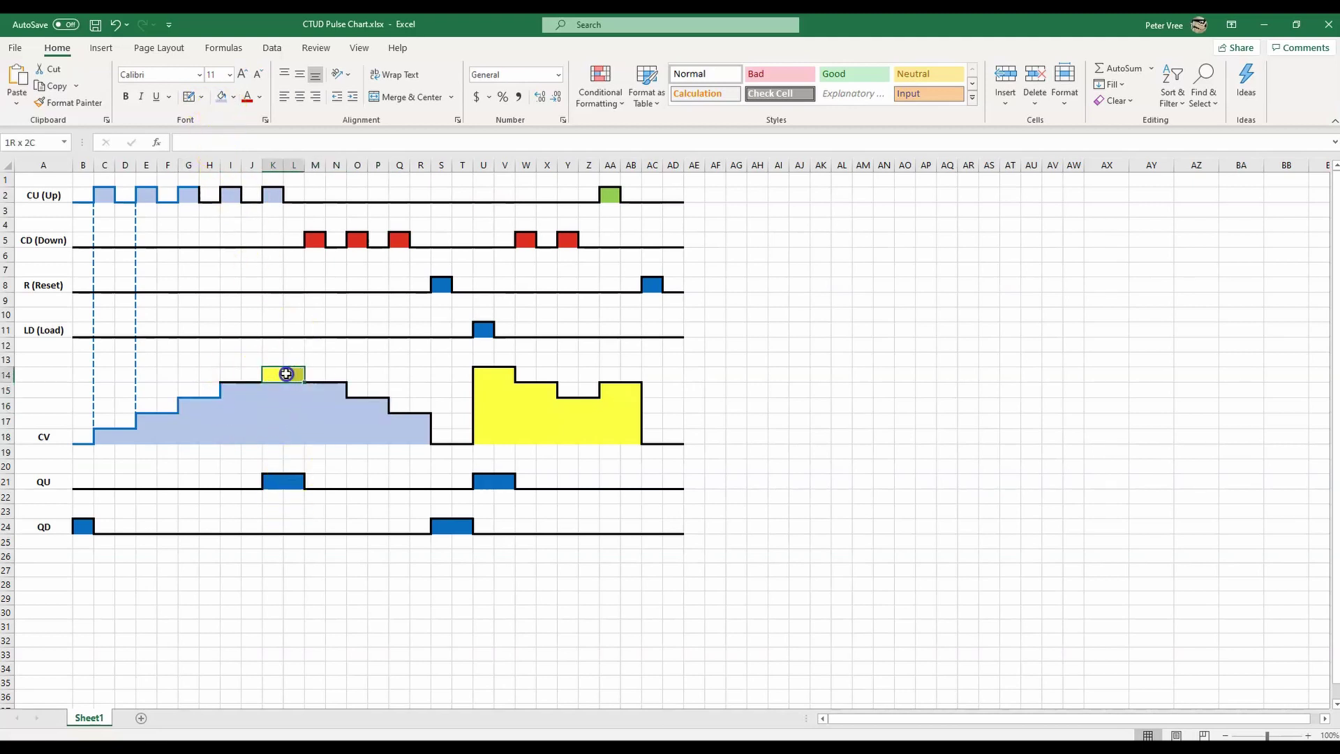
click(221, 98)
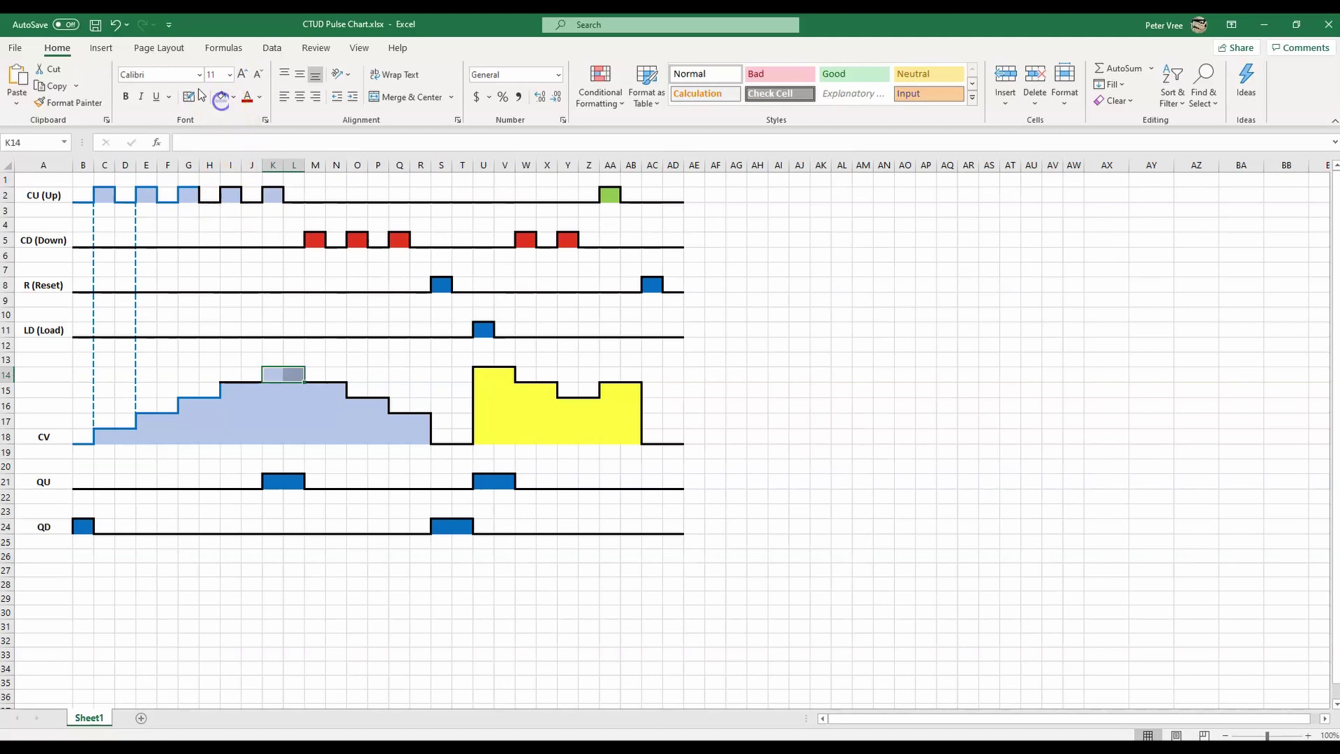
click(715, 405)
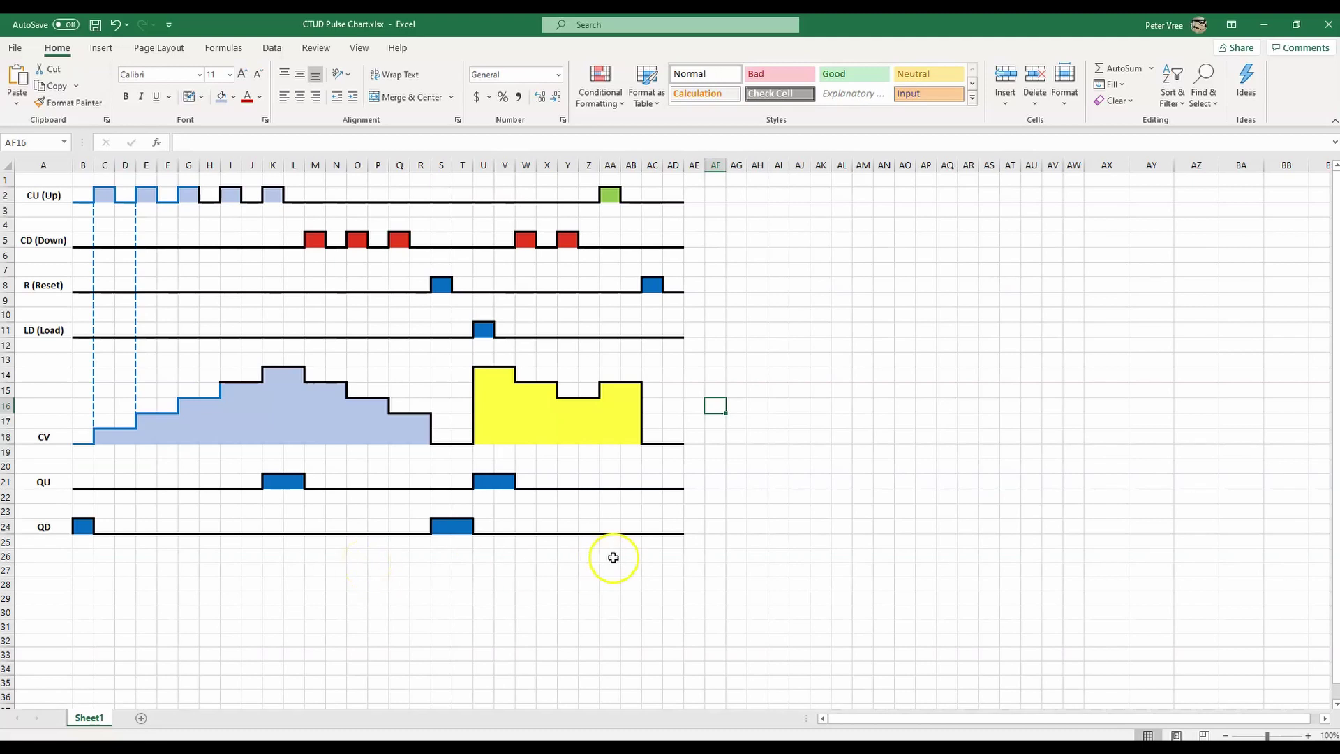
Copy the pulse chart range A1:AD25 from the right-click menu.
click(677, 546)
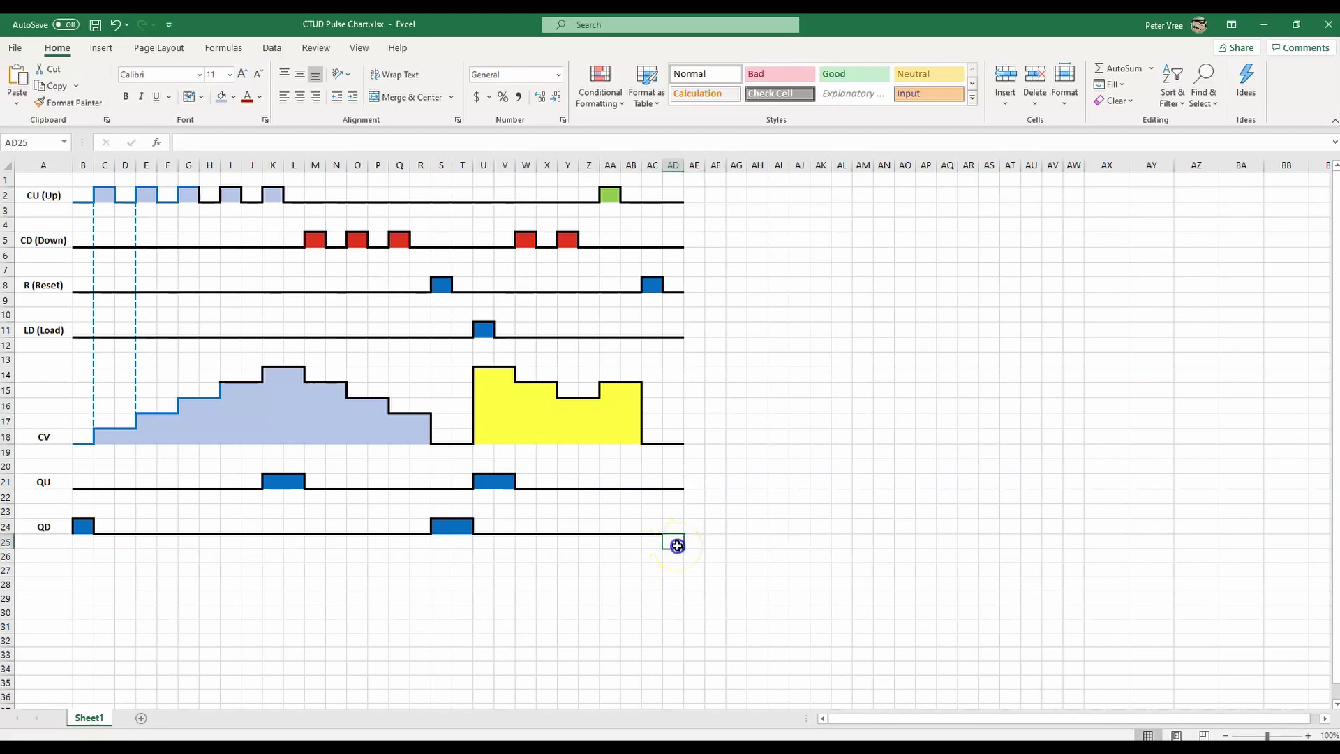
drag(676, 545, 20, 178)
right_click(170, 230)
click(203, 262)
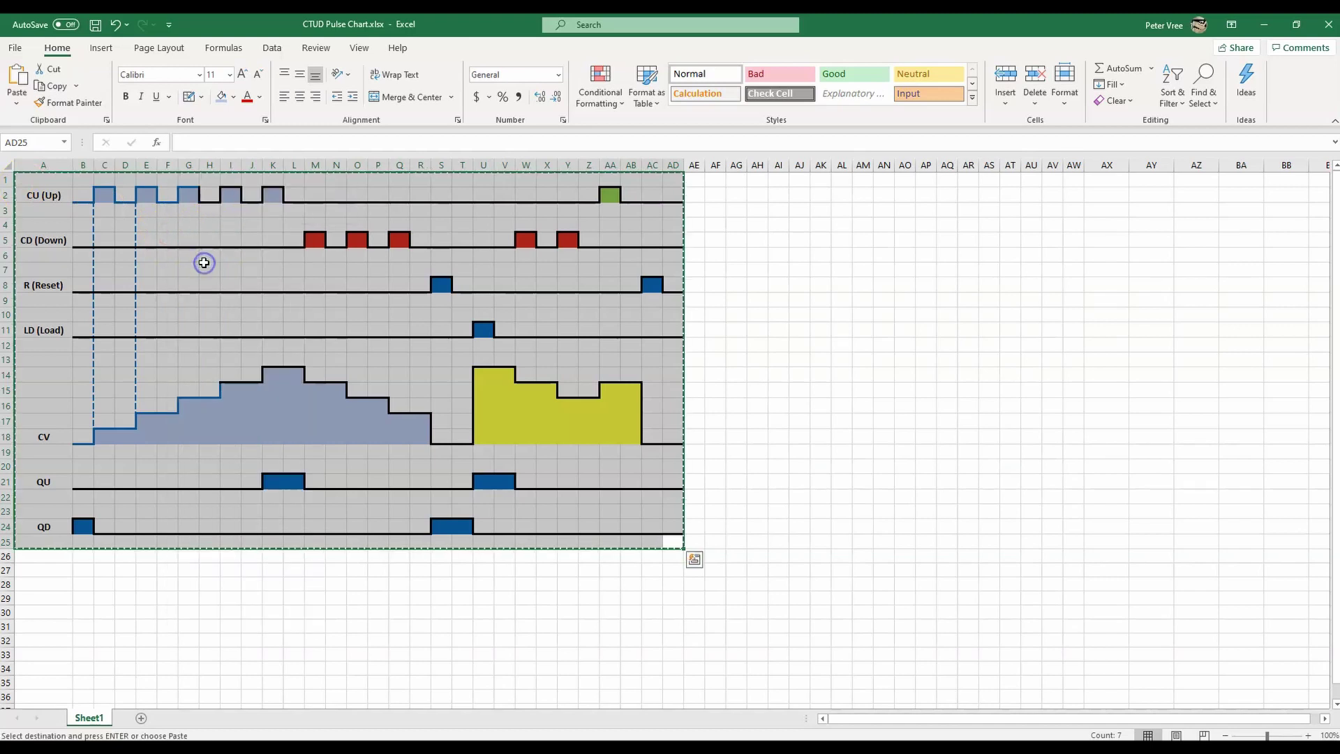
Paste the chart with Keep Source Formatting below the Count Up/Down (CTUD) Pulse Diagram (PV = 5) heading.
click(253, 747)
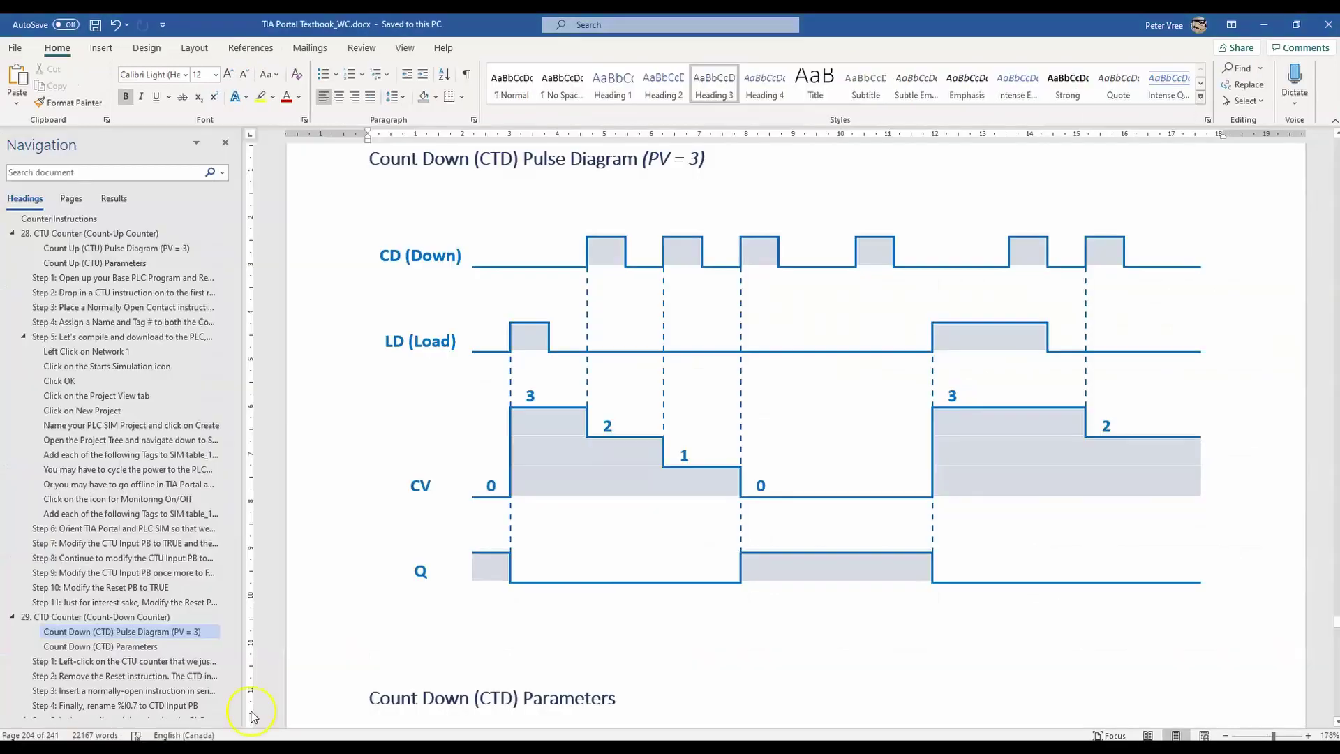
scroll(56, 610, down, 1)
scroll(56, 611, down, 7)
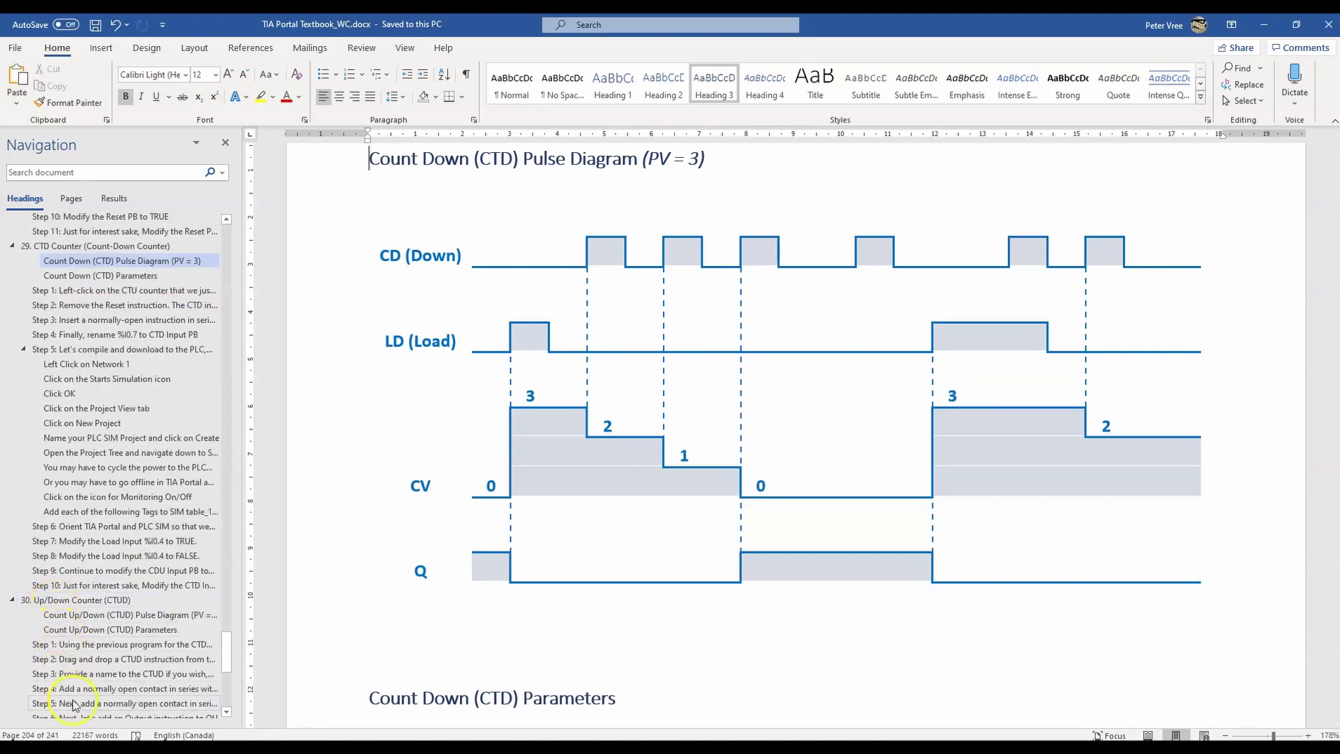
click(98, 615)
click(381, 200)
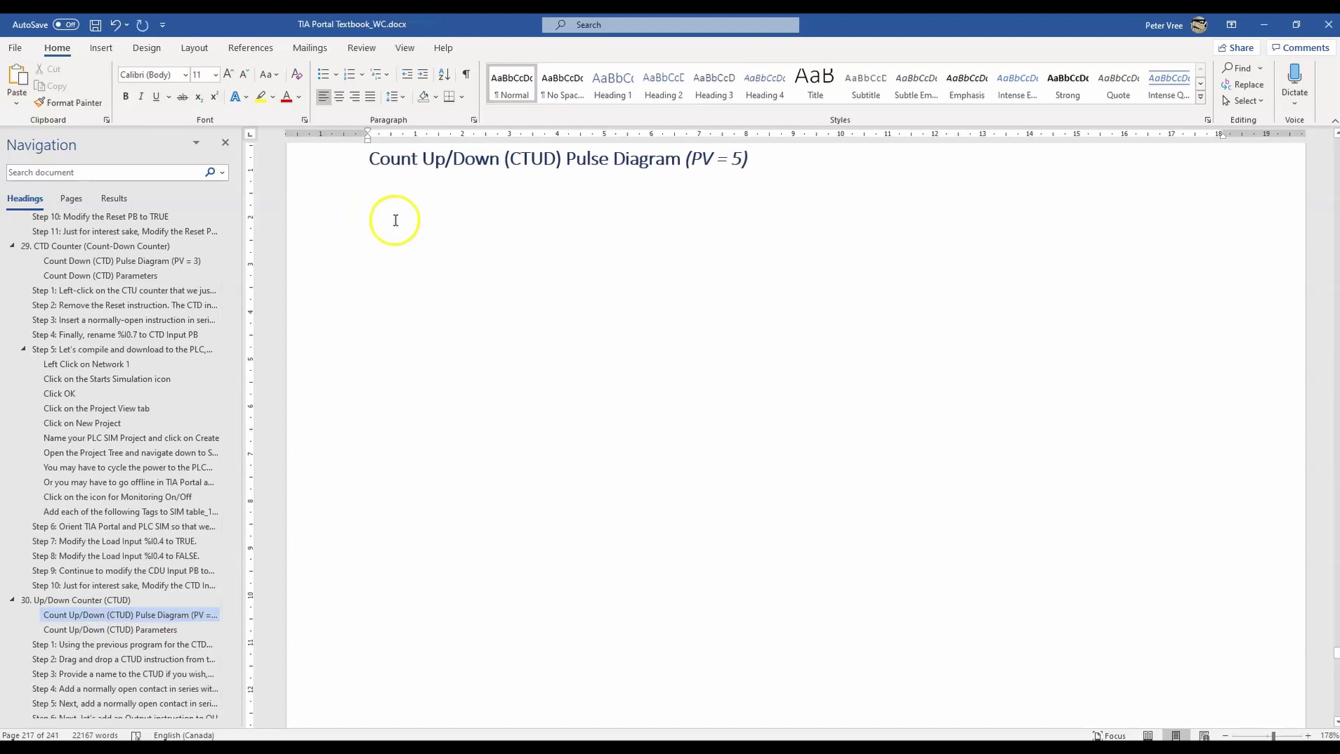
right_click(393, 222)
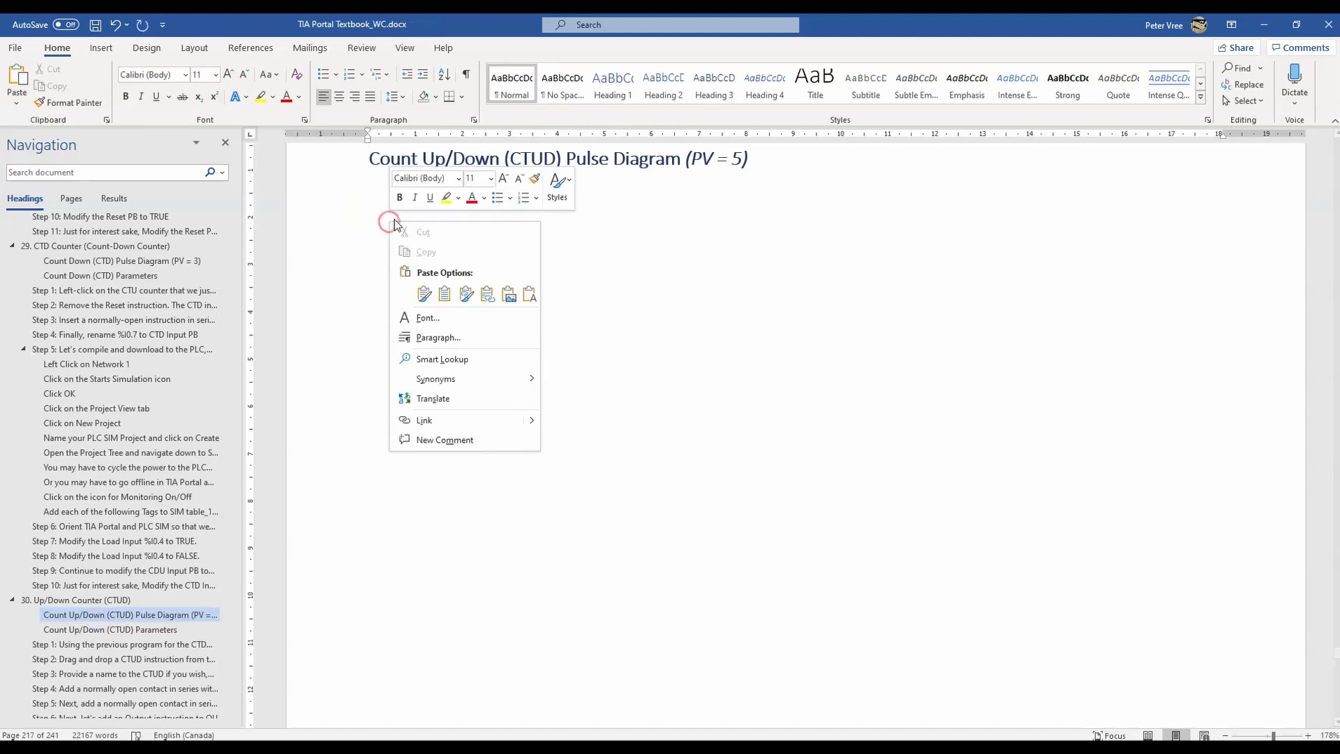
click(423, 294)
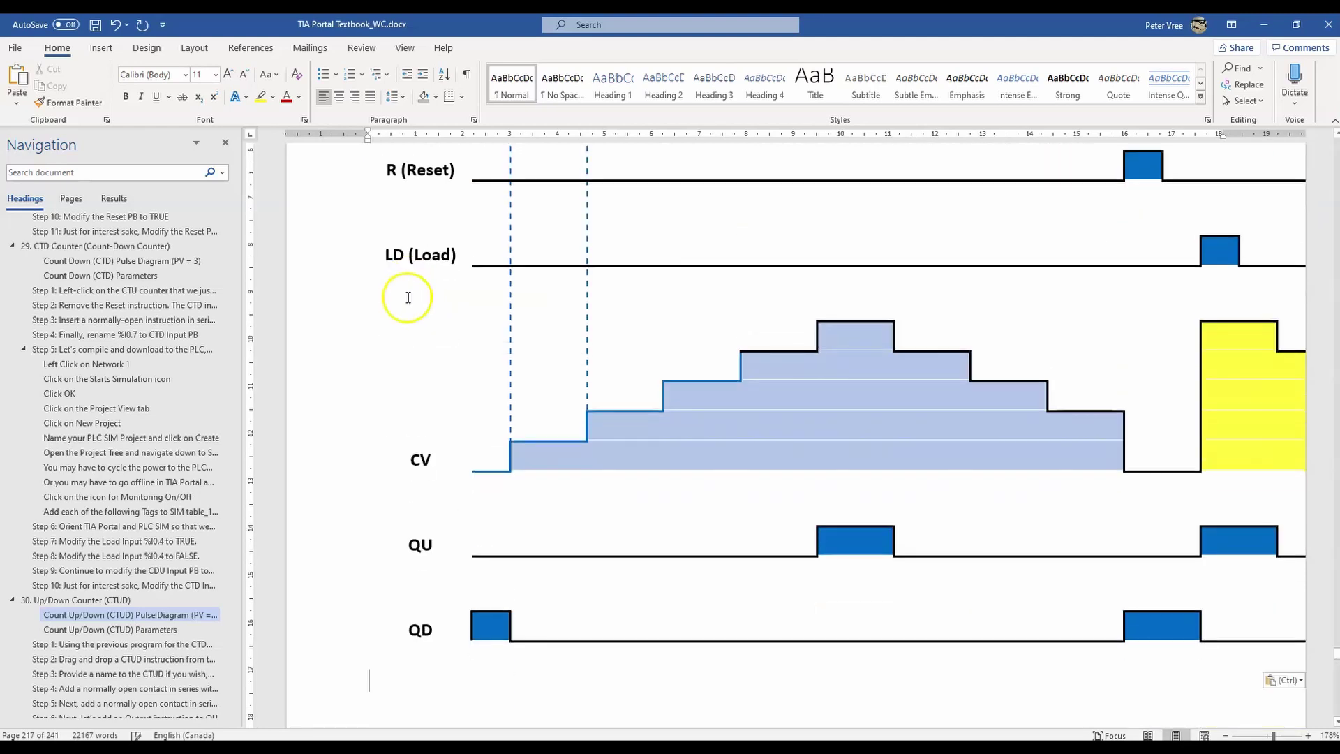
scroll(543, 287, up, 5)
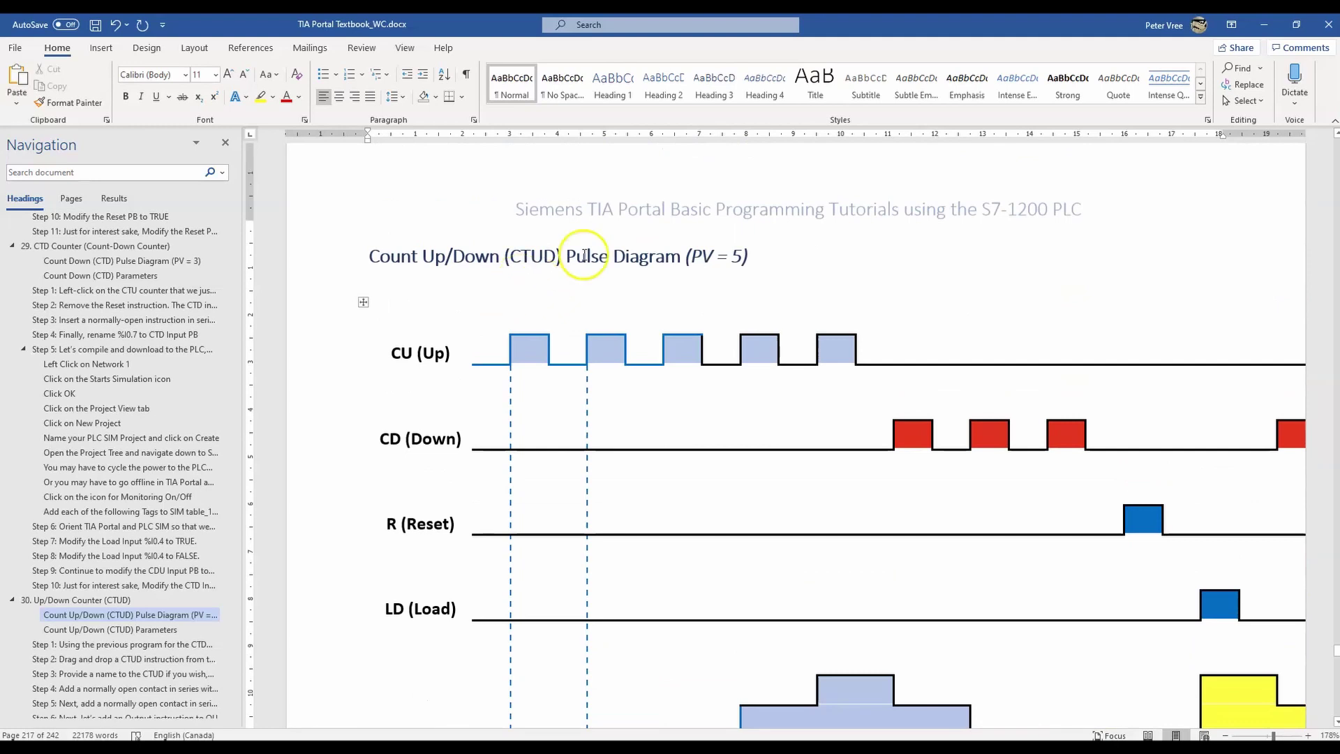
click(407, 48)
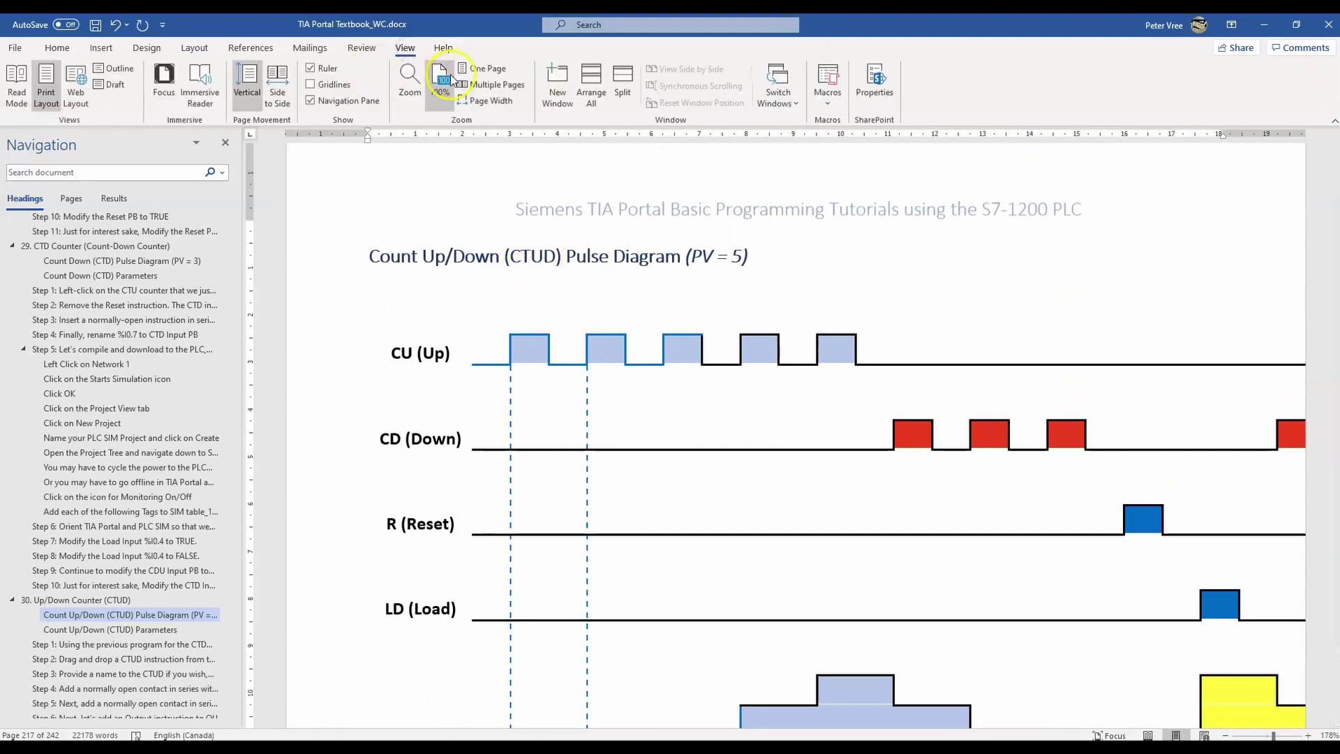
Hide the Navigation Pane and set the zoom to 75%.
click(223, 145)
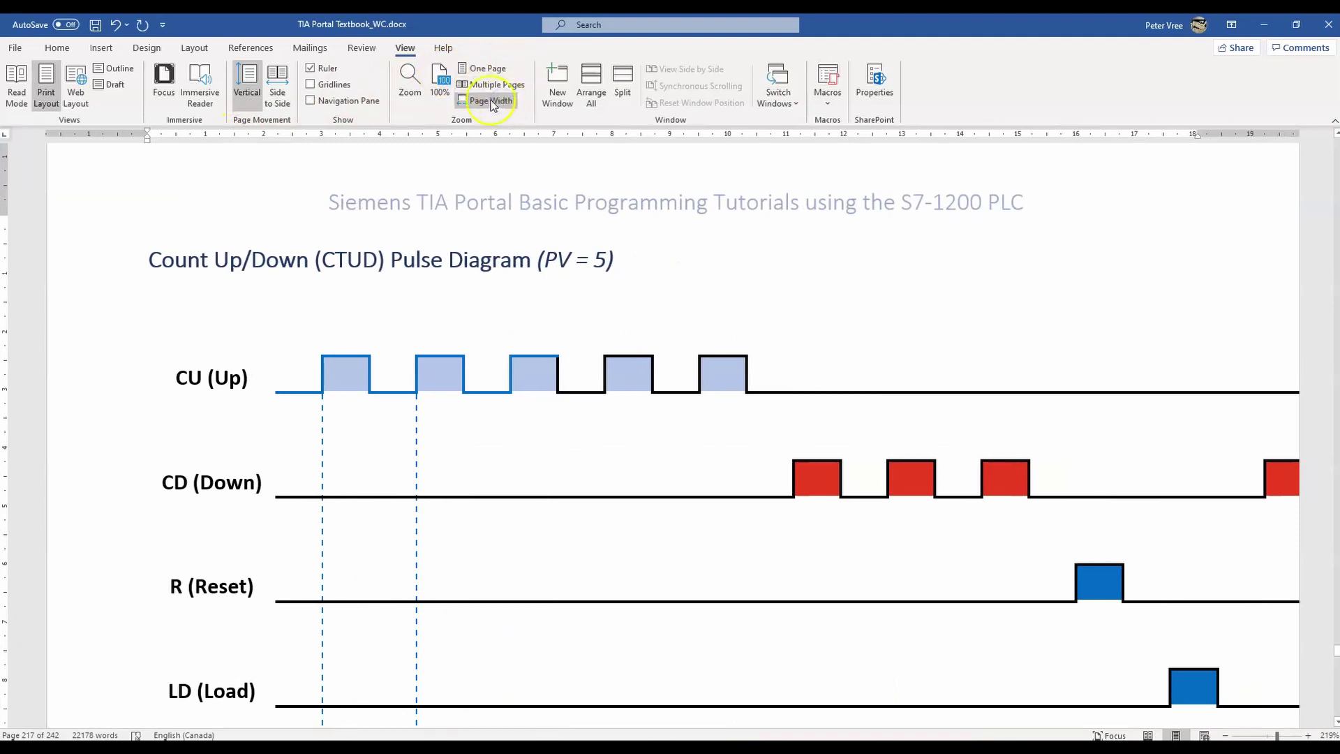
click(411, 83)
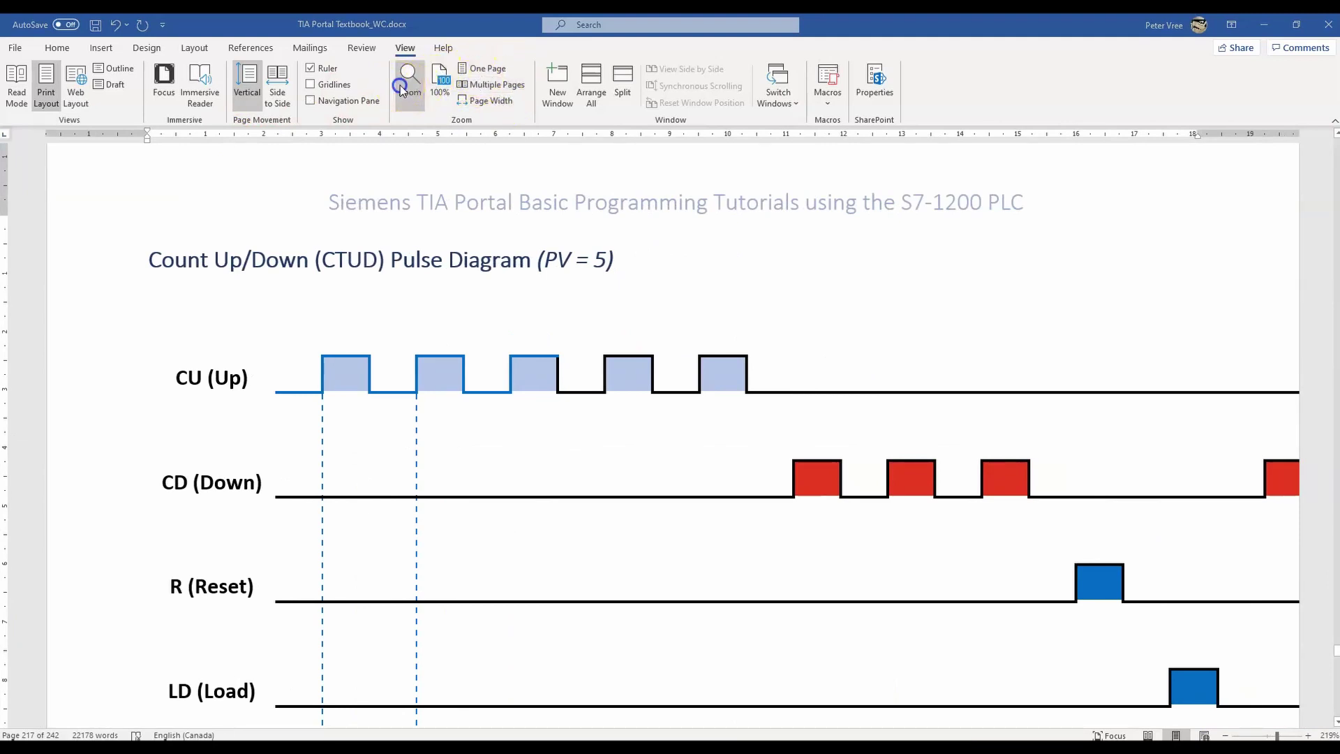
click(555, 323)
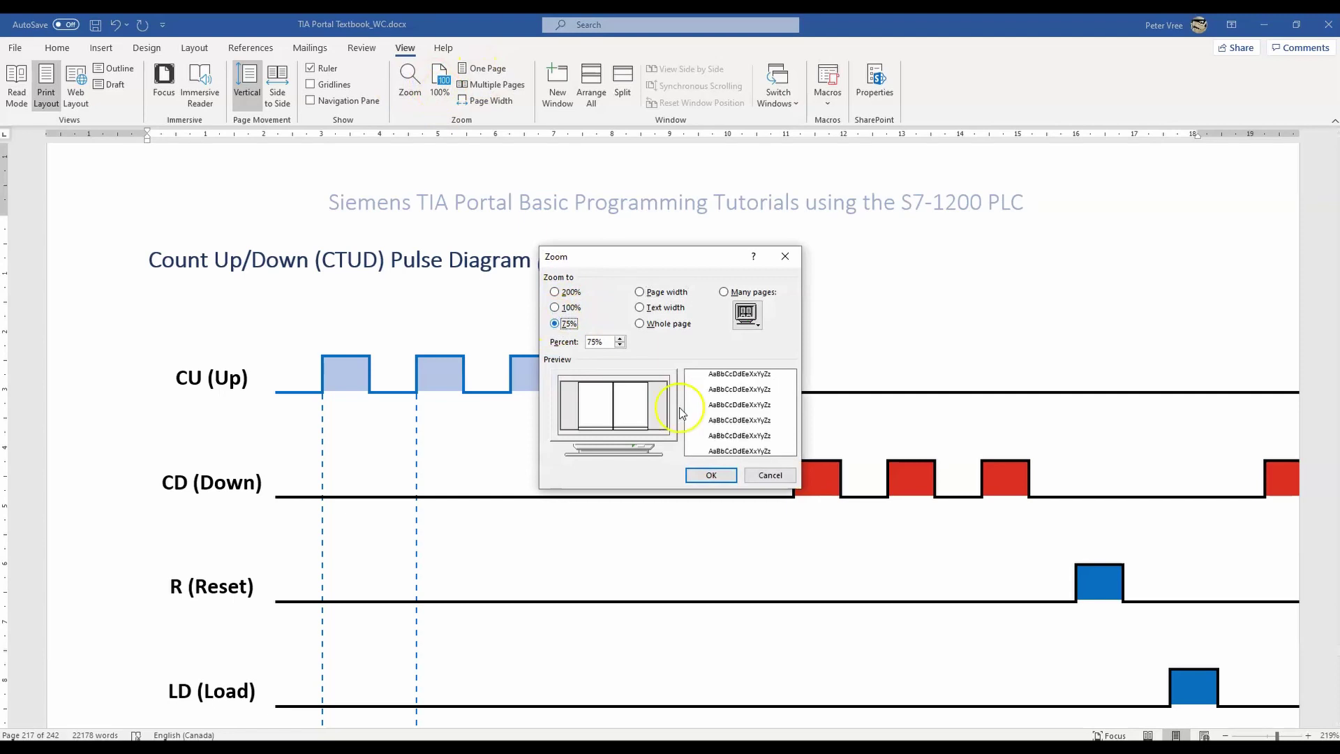
click(711, 476)
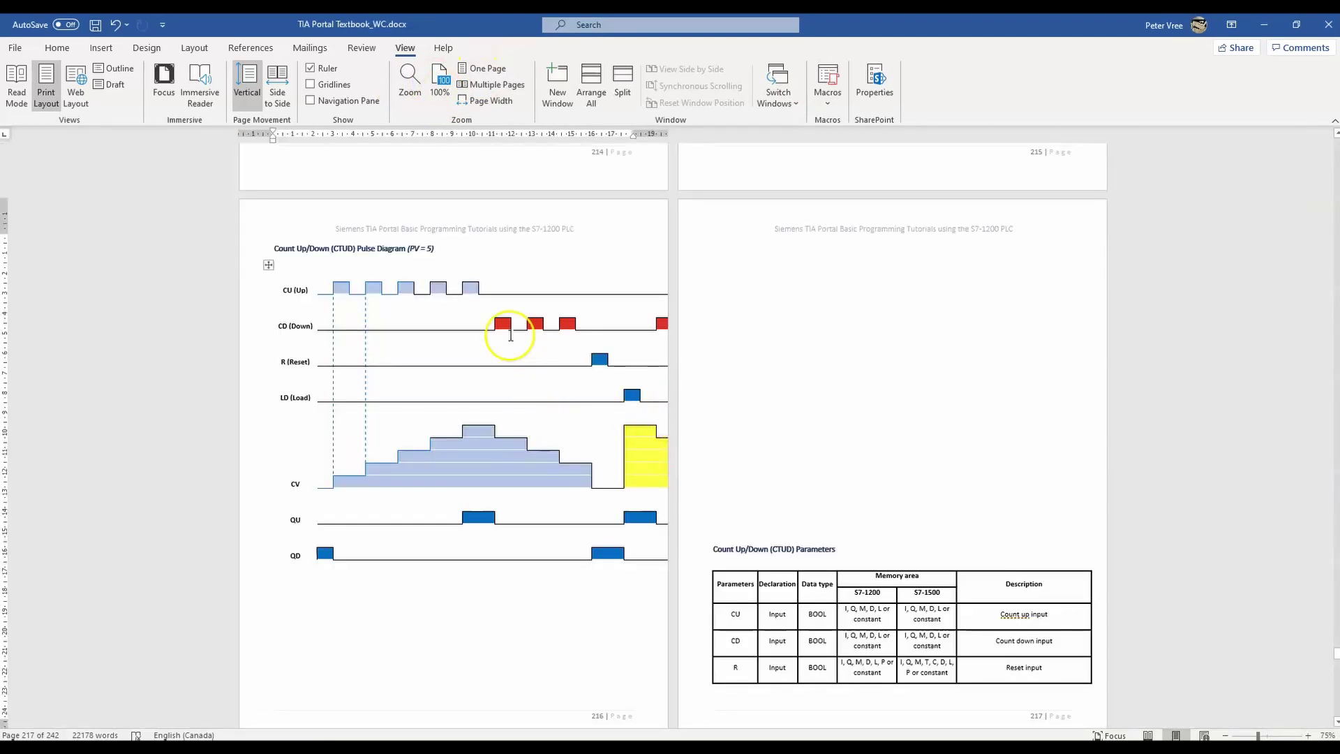
Inspect the pasted chart table's Table Properties, then cancel without changes.
click(269, 265)
right_click(269, 266)
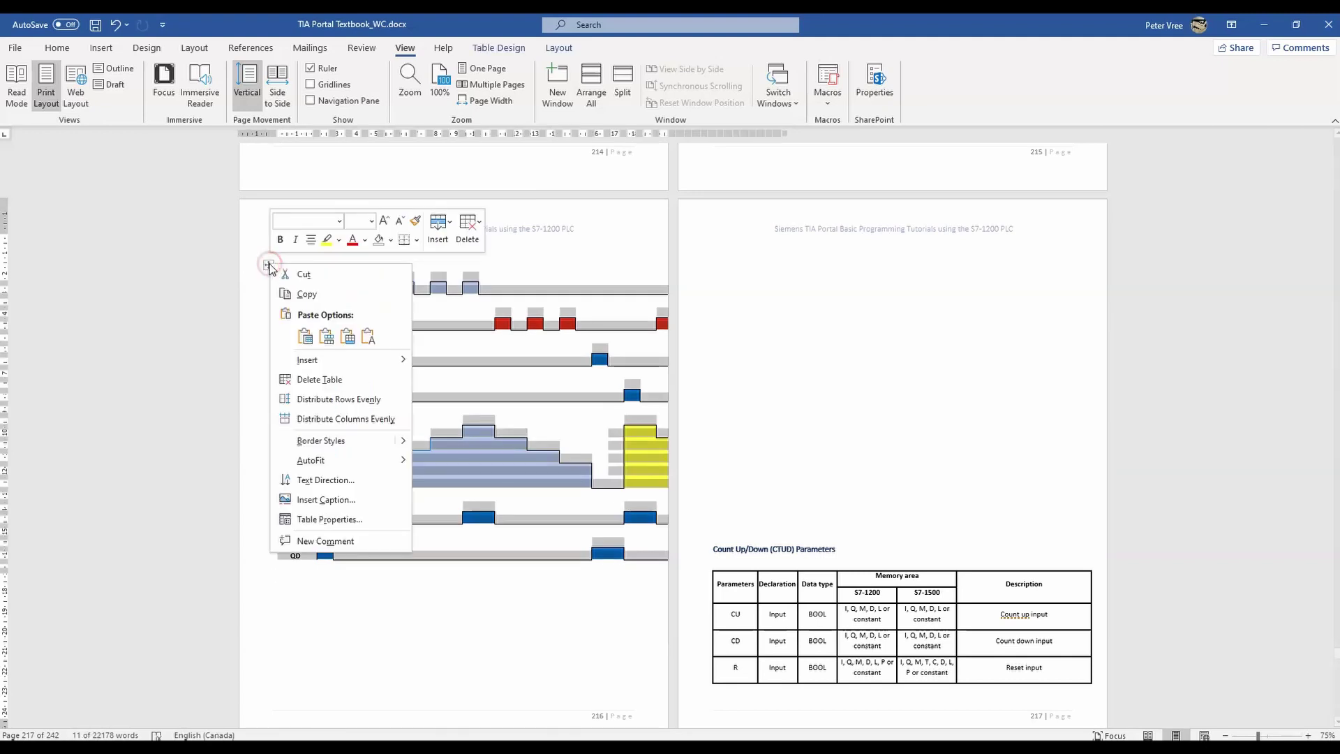
click(326, 518)
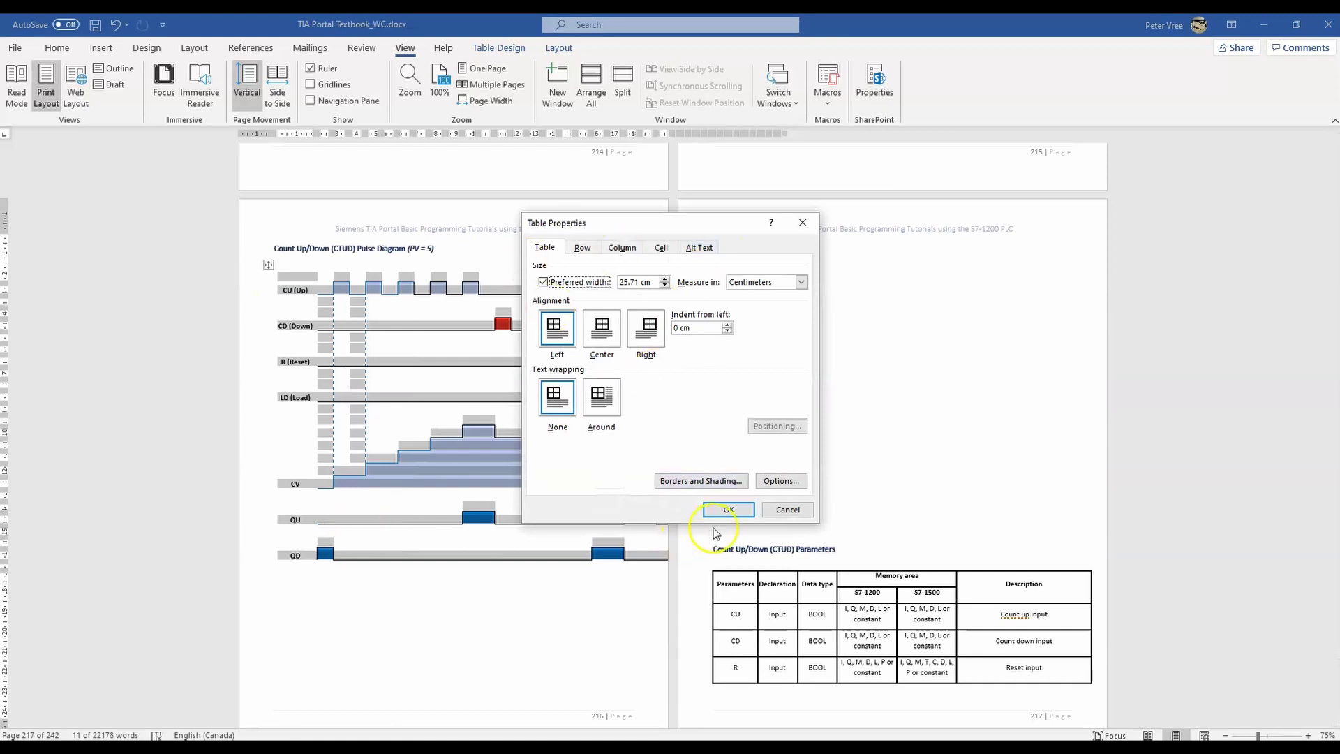
click(774, 508)
click(365, 619)
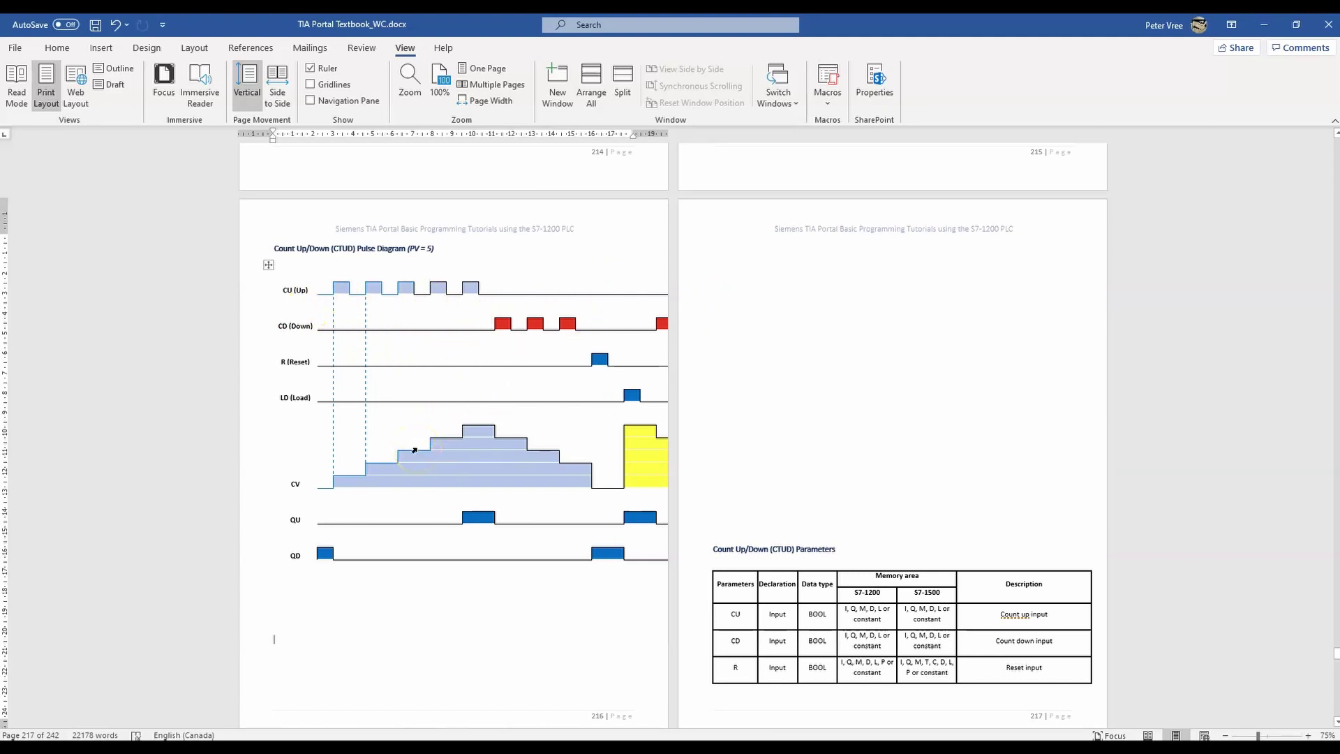
Select and deselect the pulse-diagram table, then switch to the View tab's One Page view.
click(268, 265)
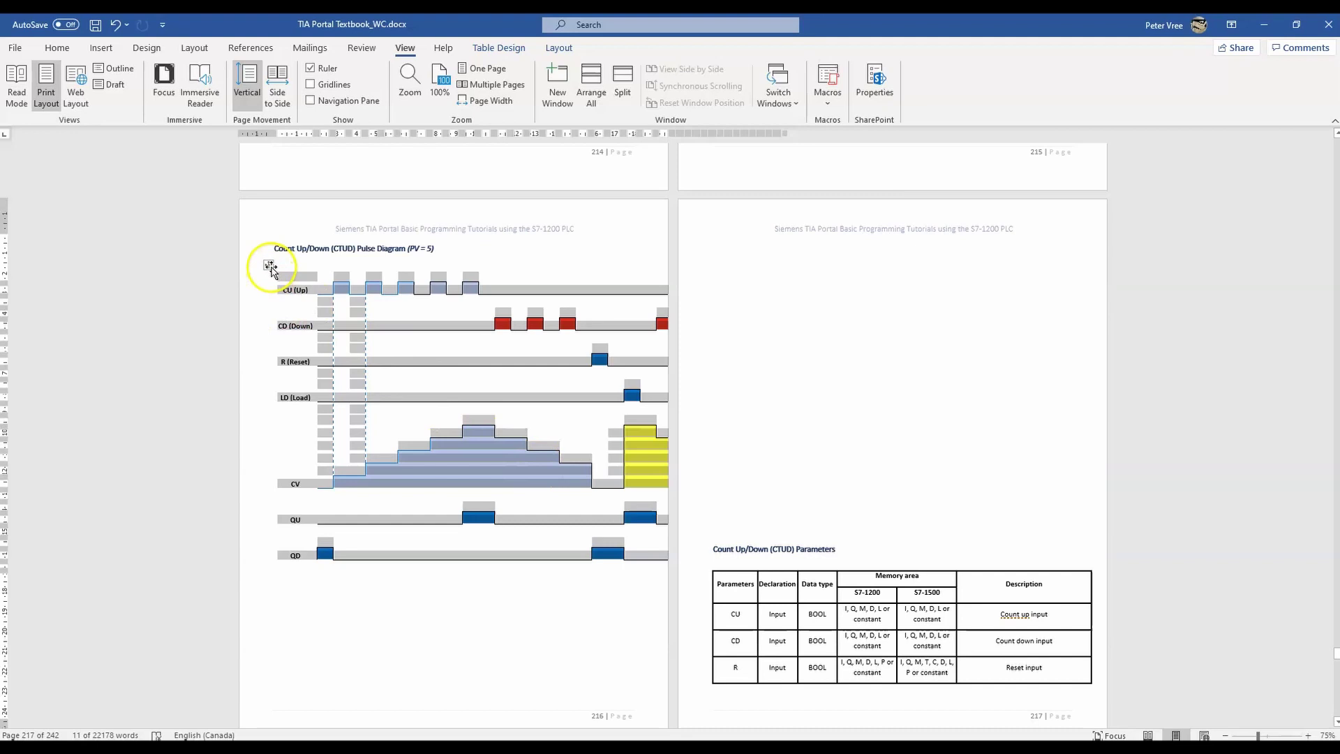
click(407, 590)
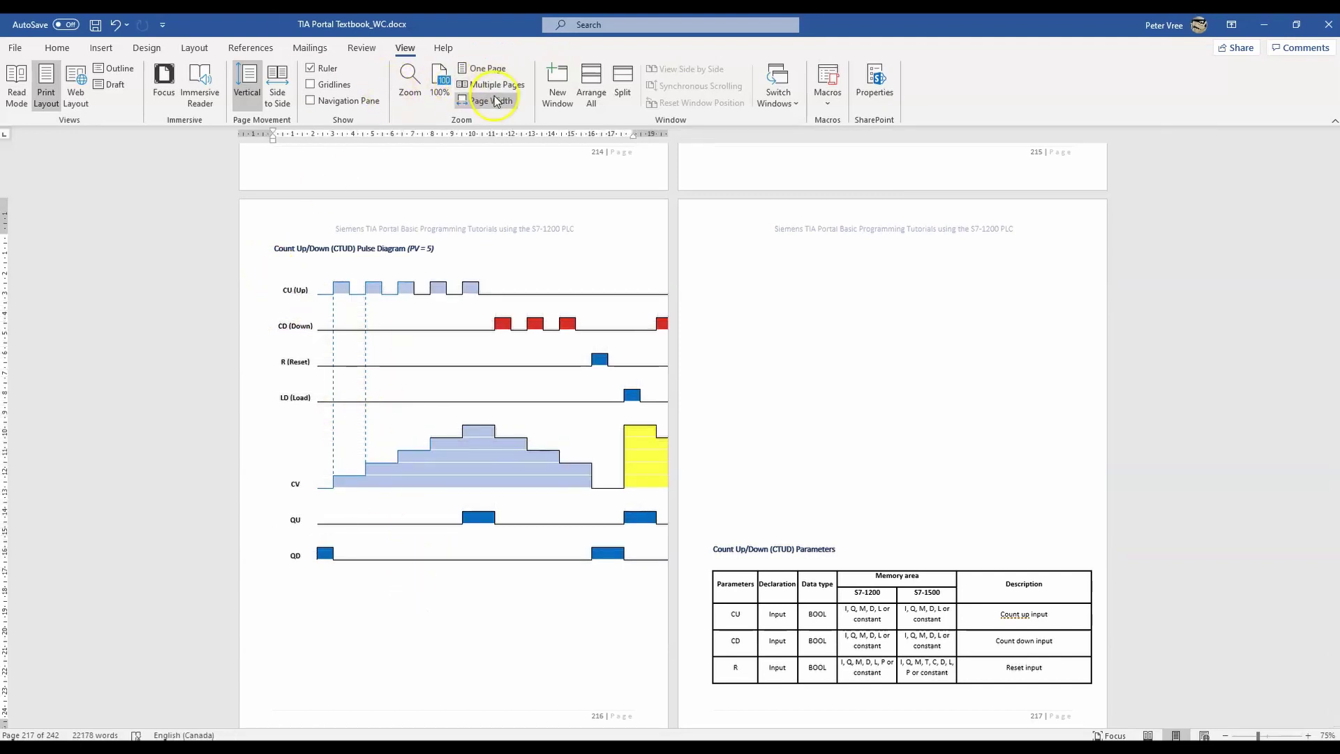
click(489, 68)
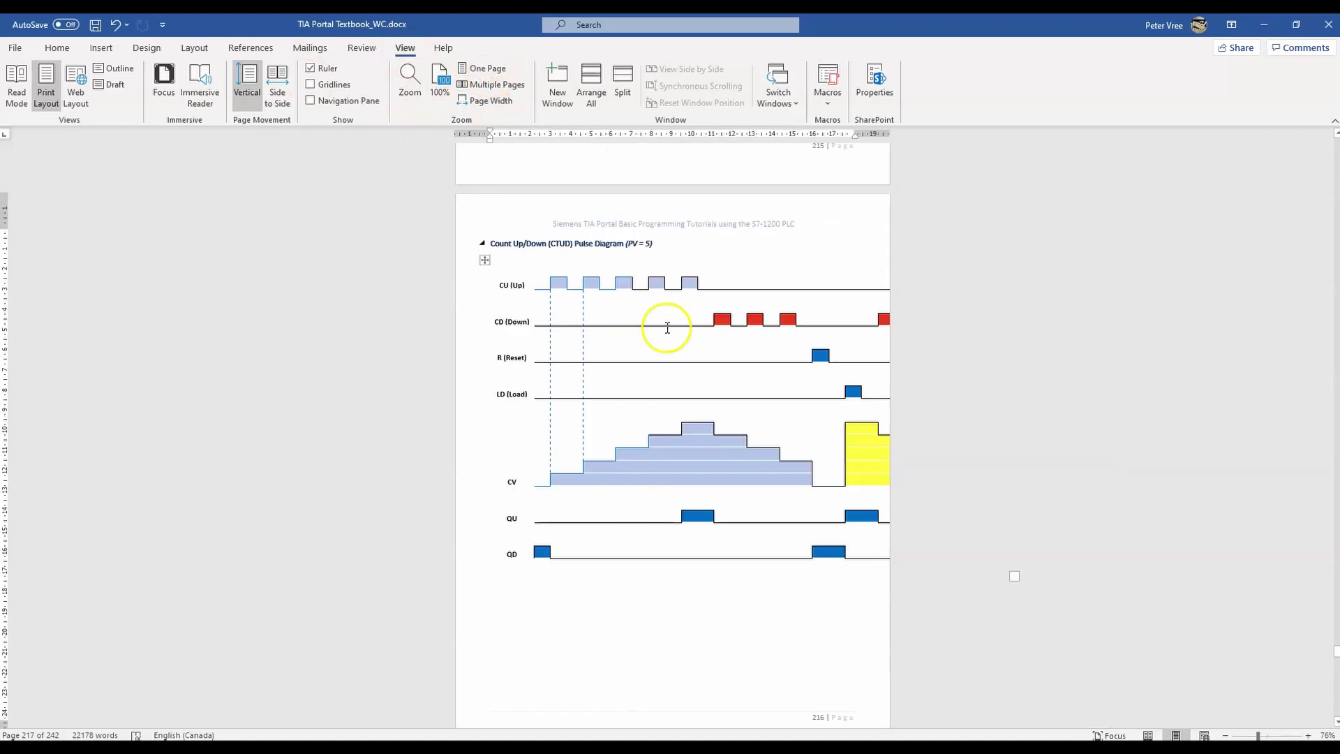
scroll(597, 359, up, 1)
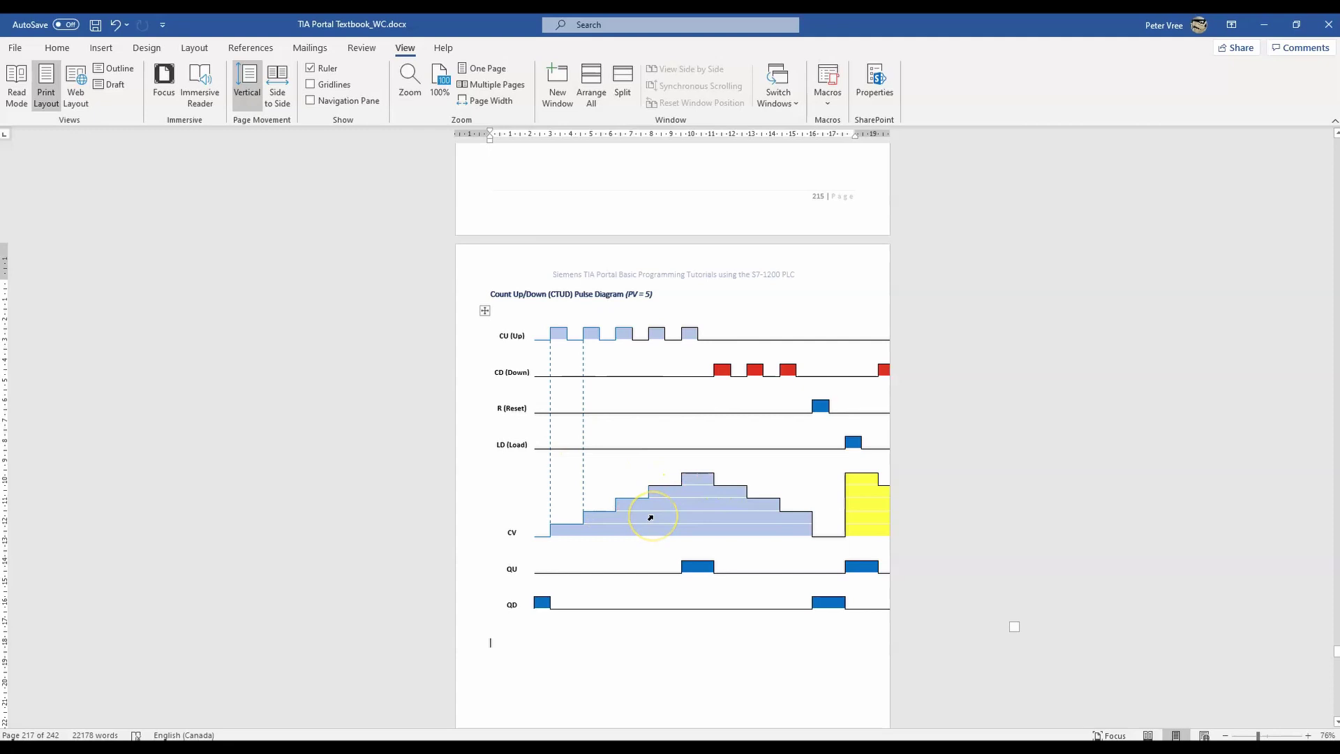
Show the Count Down (CTD) Pulse Diagram (PV = 3) on page 204 via the navigation pane, at 100% zoom.
click(316, 104)
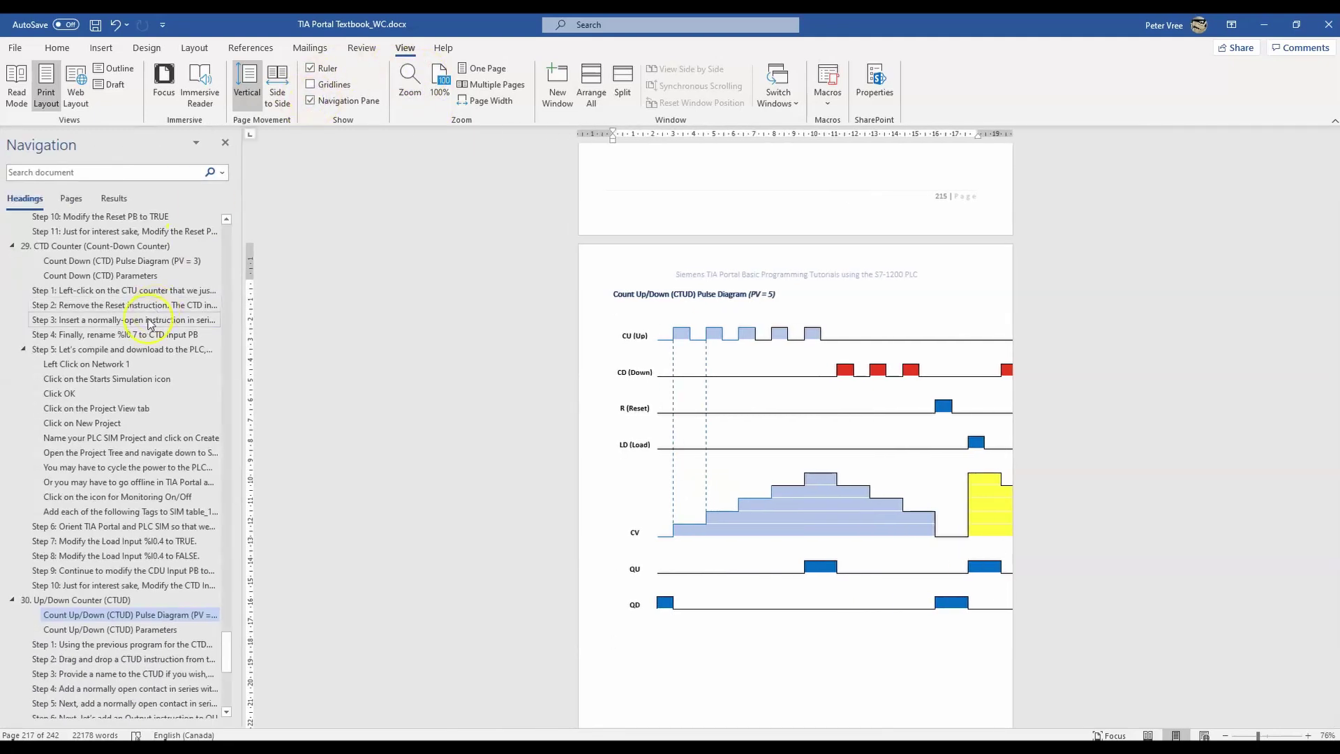
click(81, 262)
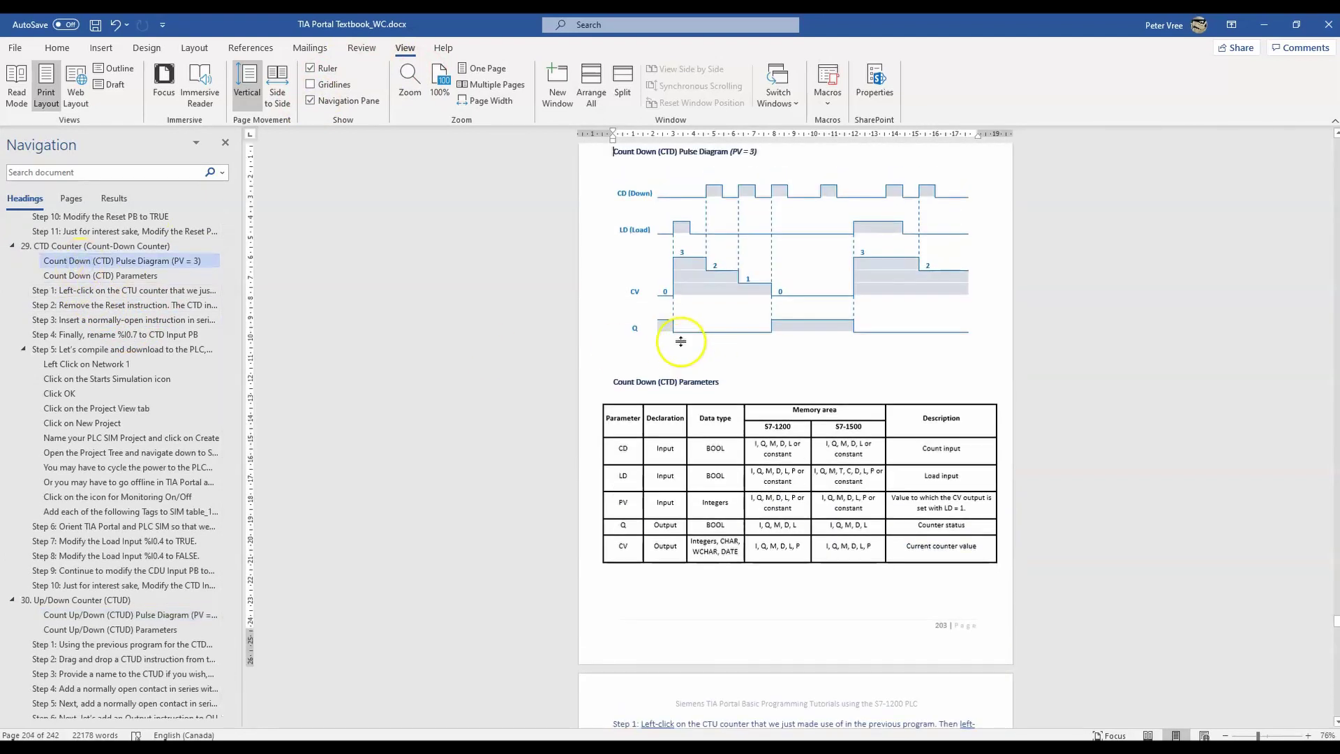
click(438, 82)
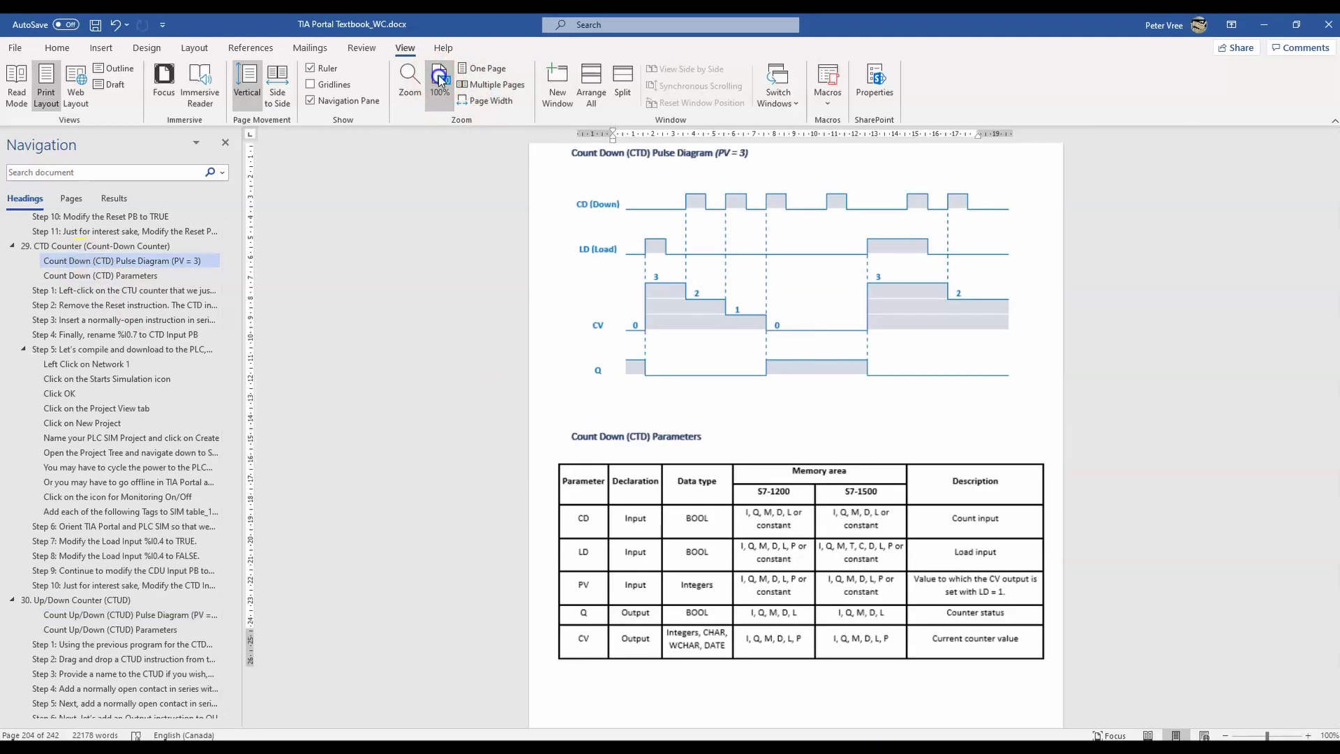